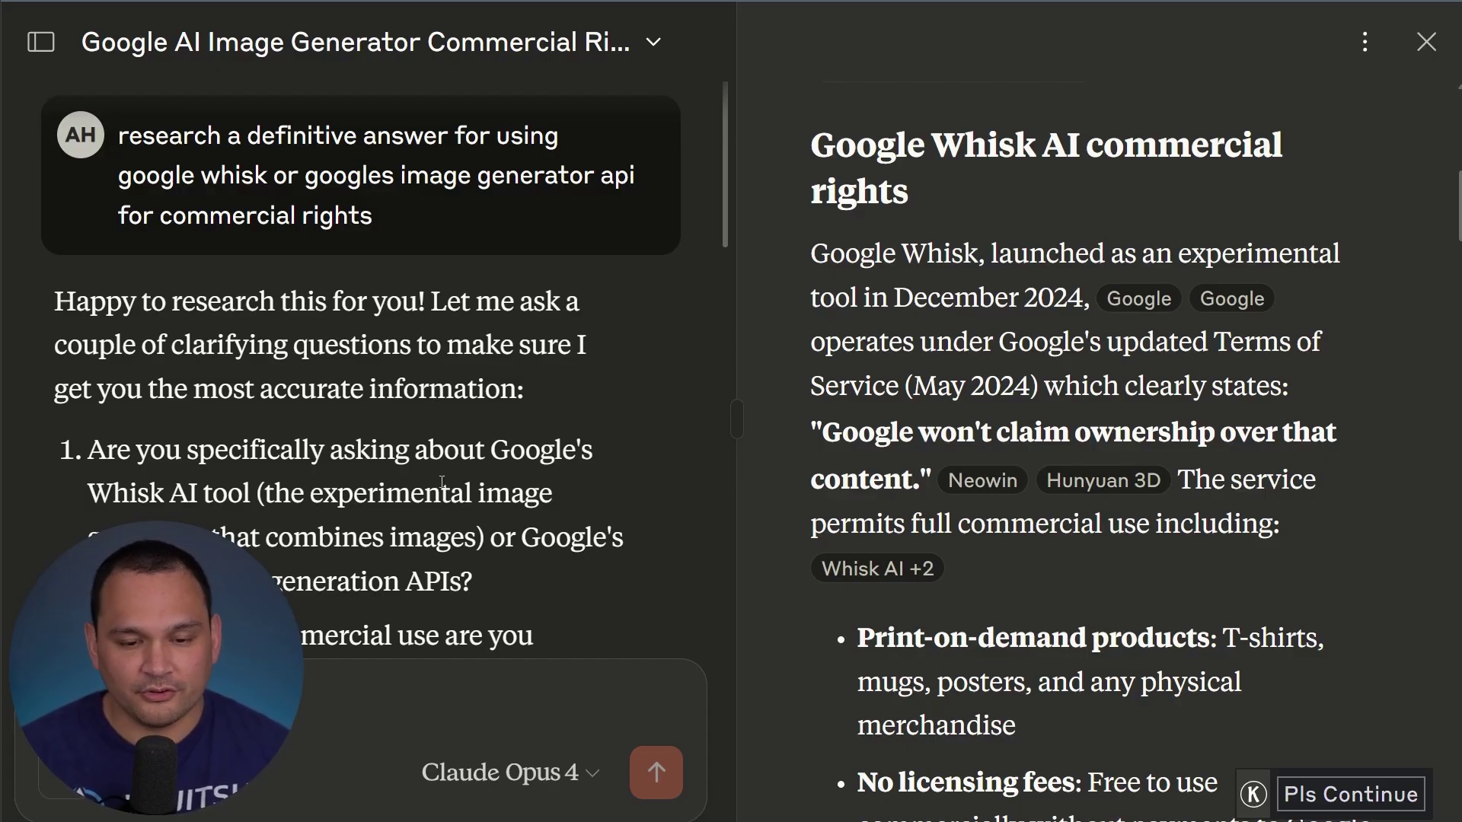
scroll(457, 382, down, 5)
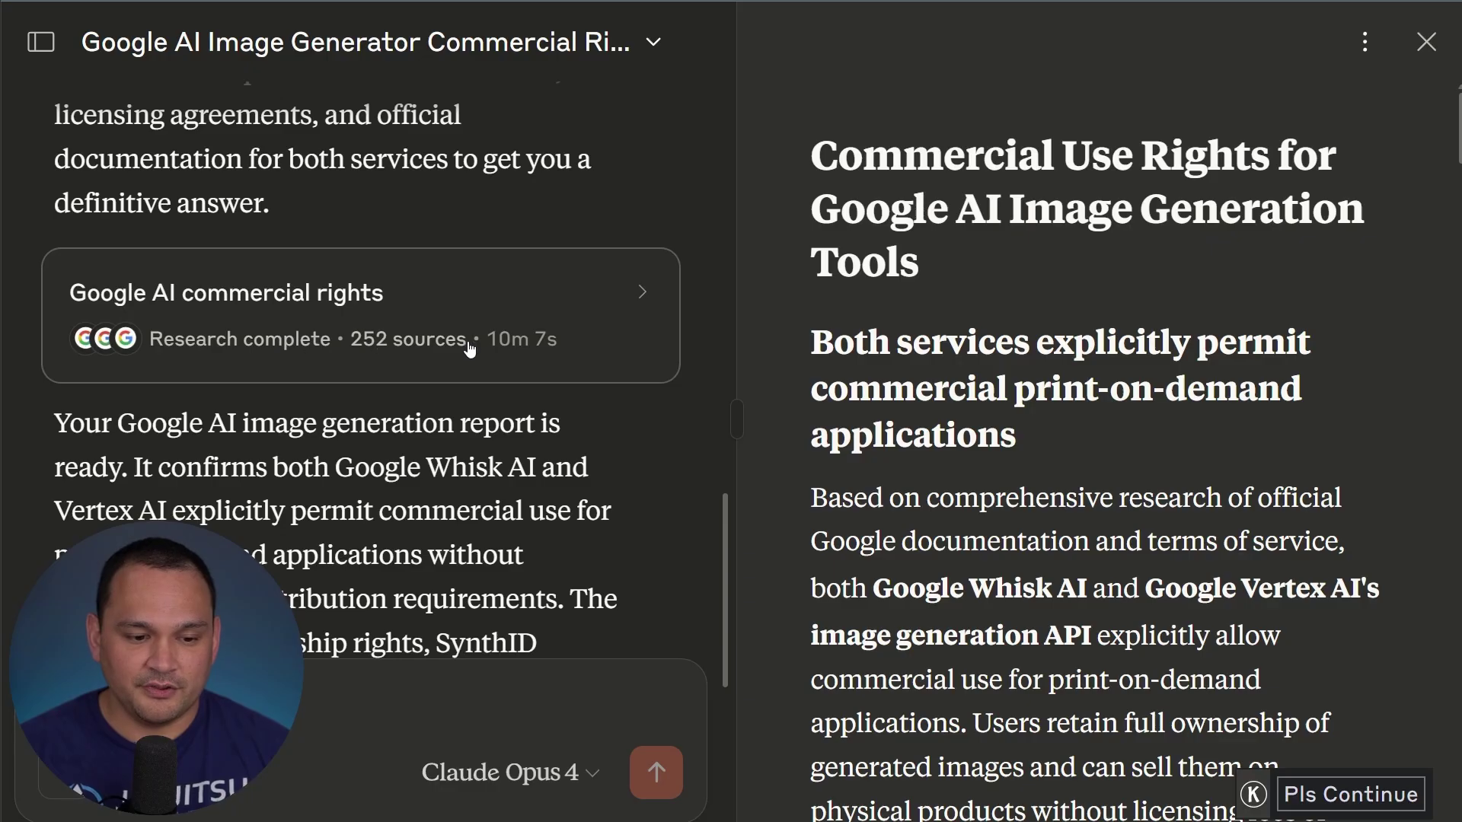
click(498, 336)
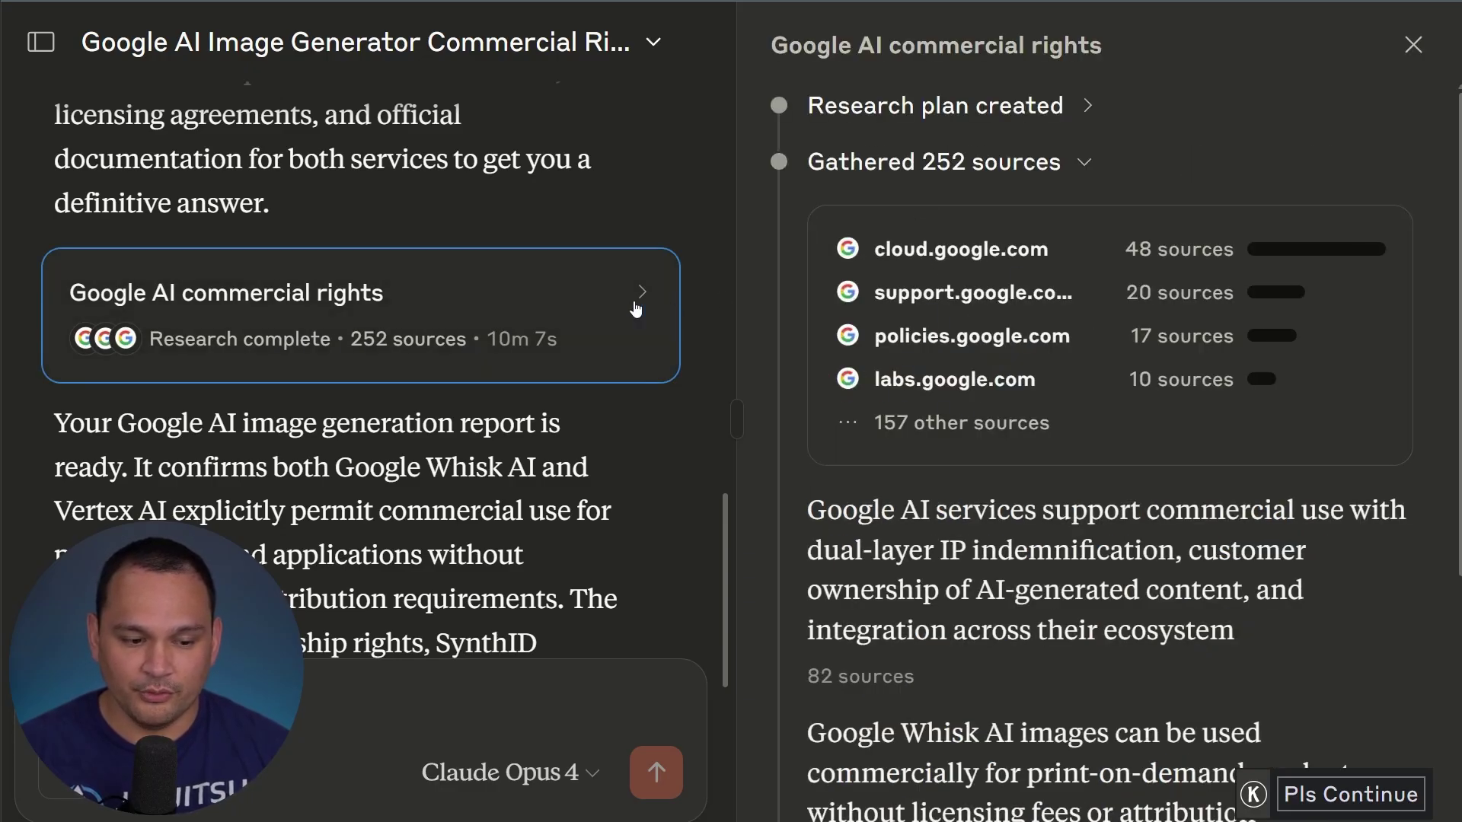
scroll(416, 544, down, 5)
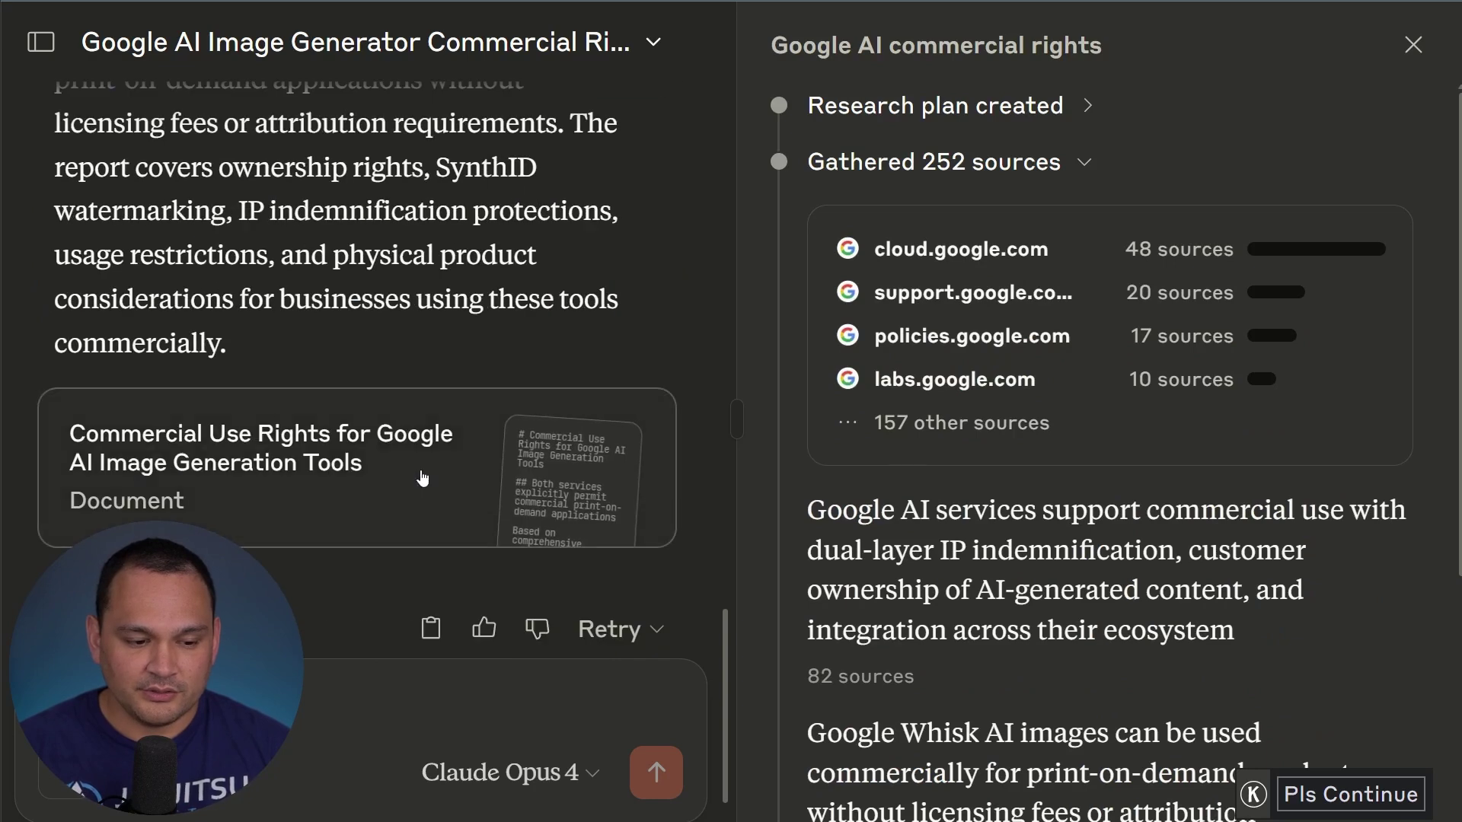
click(423, 478)
scroll(1055, 427, down, 4)
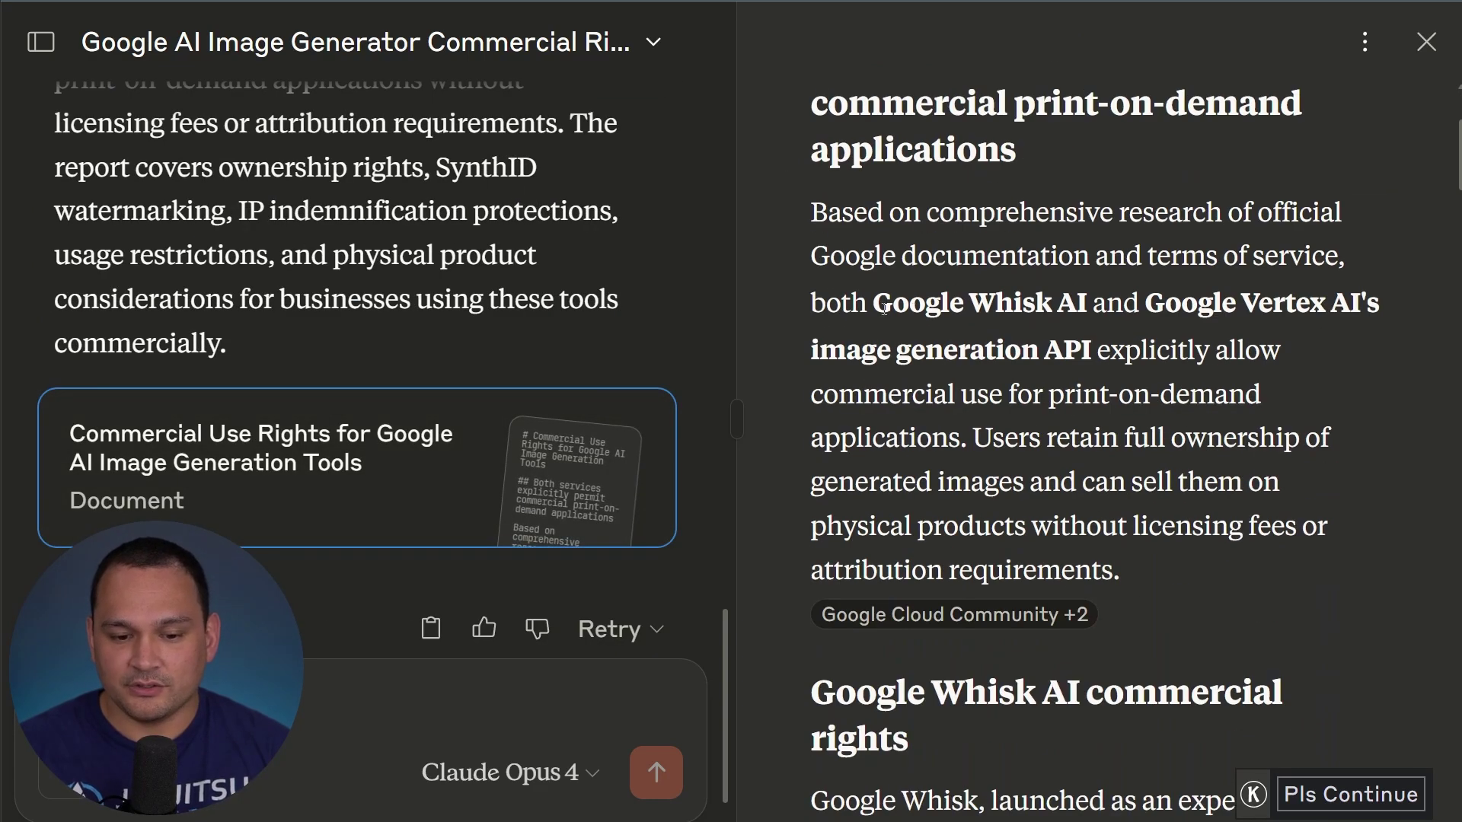
drag(872, 305, 1086, 305)
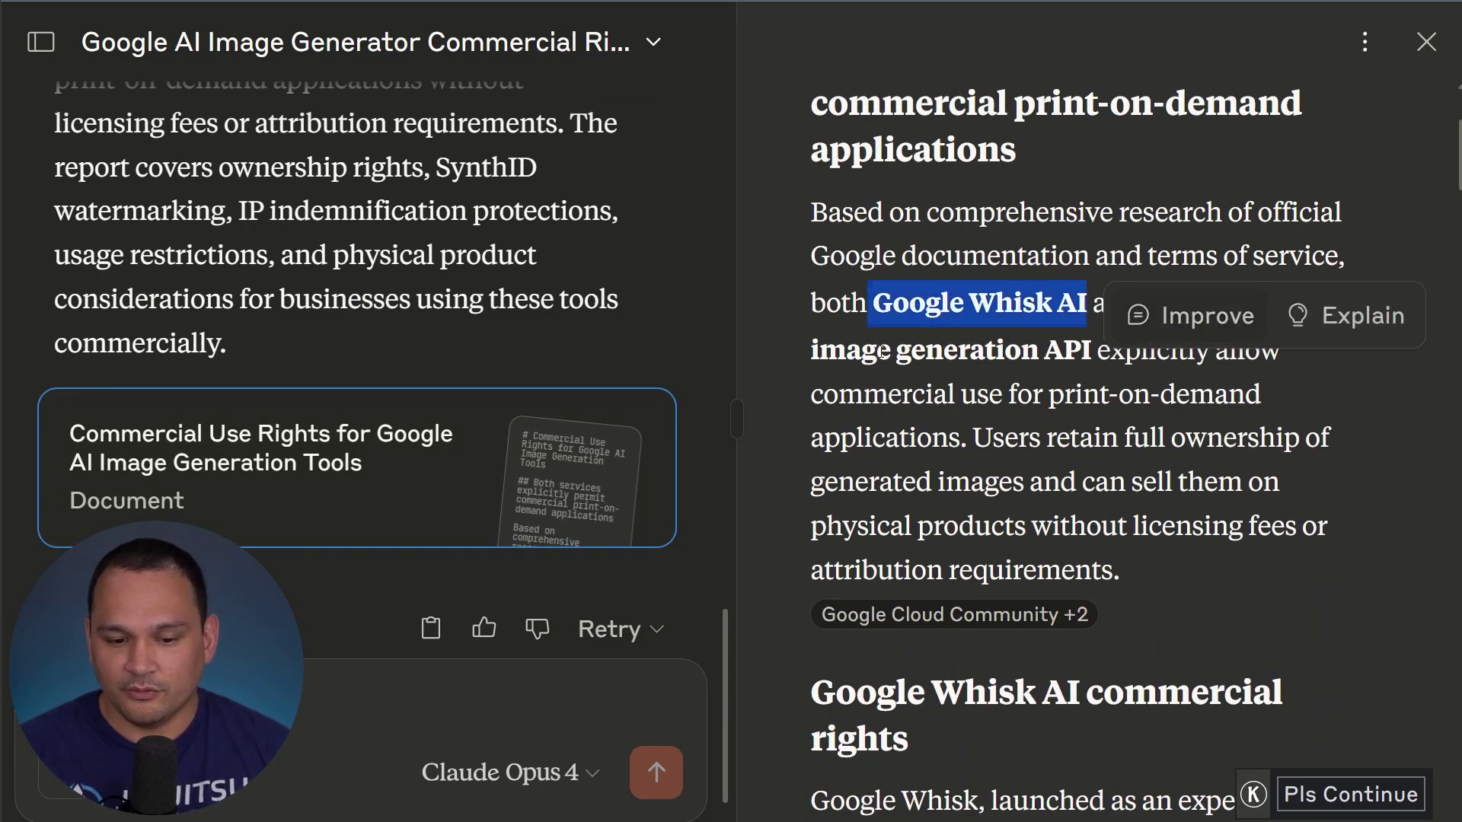
click(1073, 297)
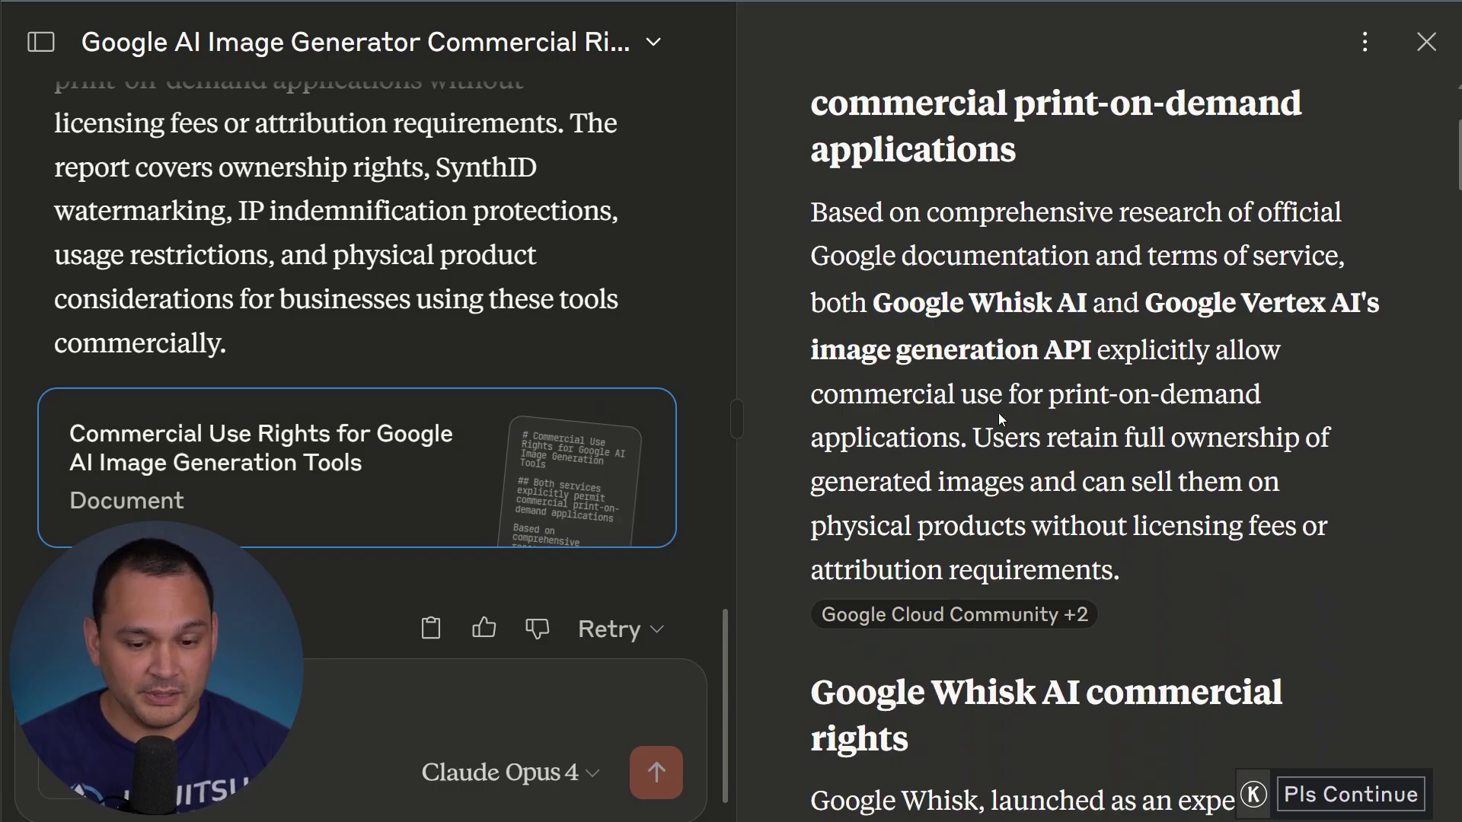
scroll(995, 427, up, 1)
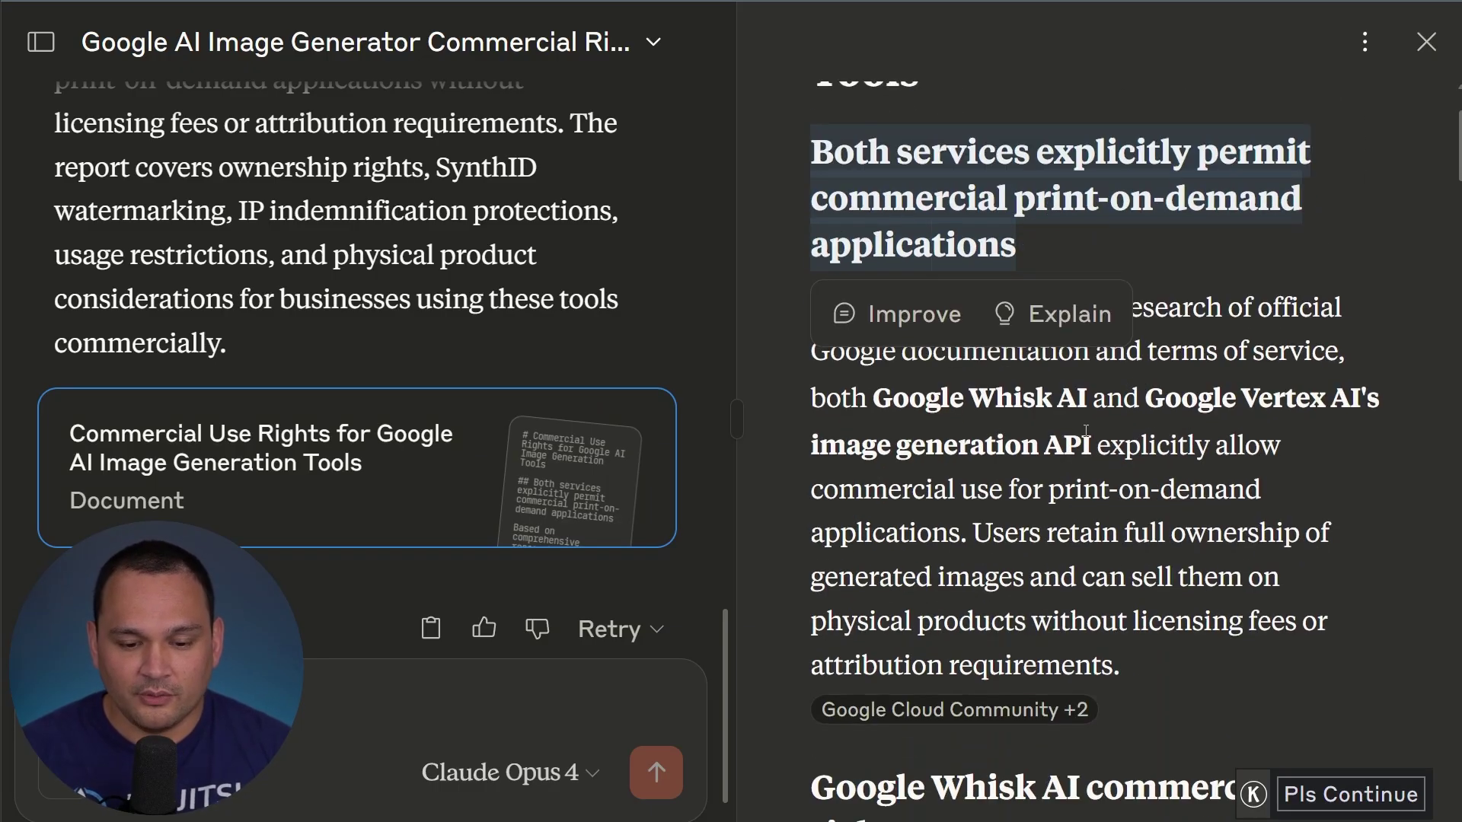
drag(879, 402, 1086, 400)
Clear the text selection in the Claude report
click(1017, 501)
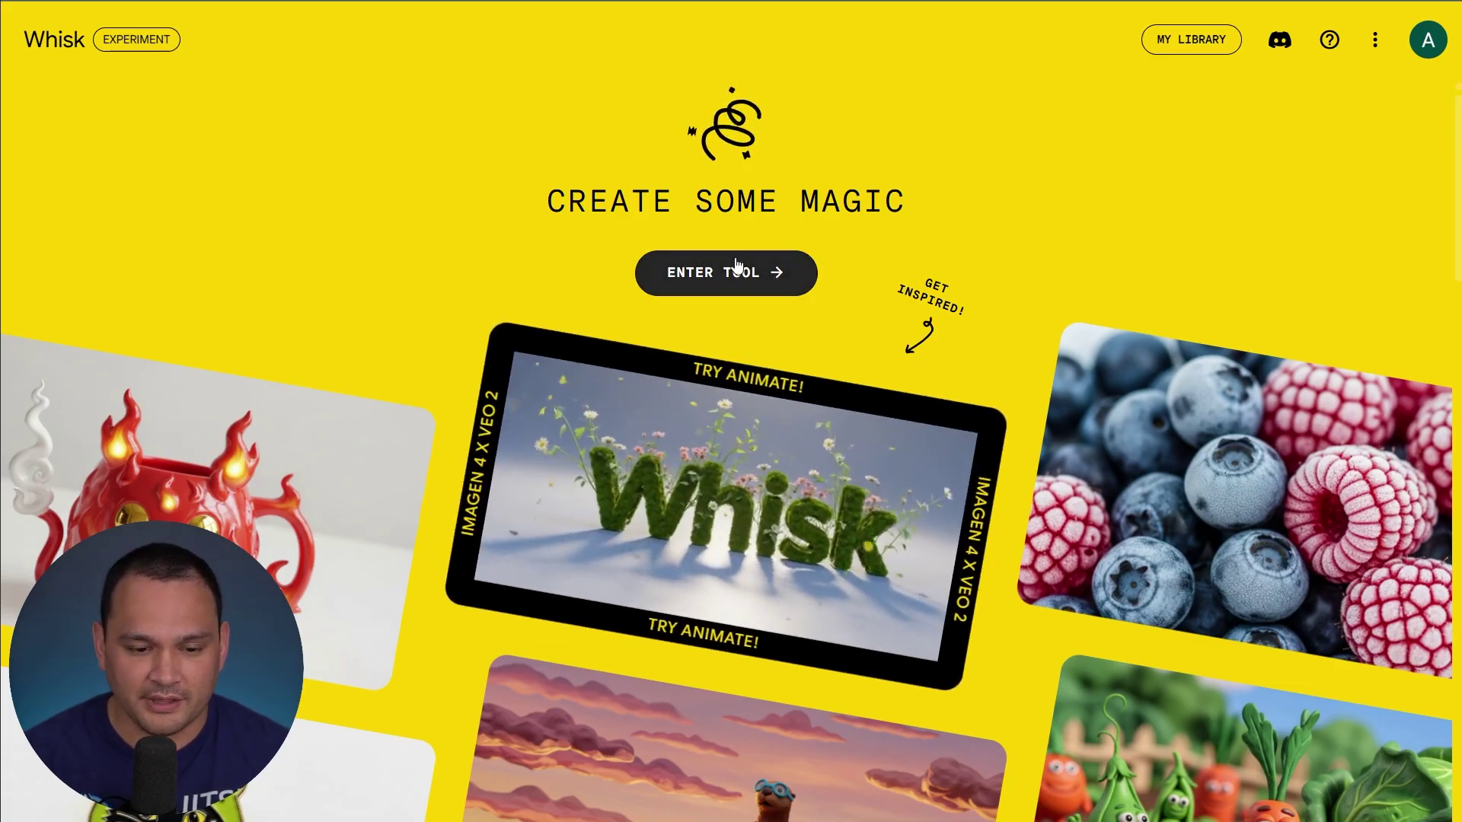
Enter the Whisk workspace, zoom the page in twice, and set the aspect ratio to Square 1:1
click(723, 276)
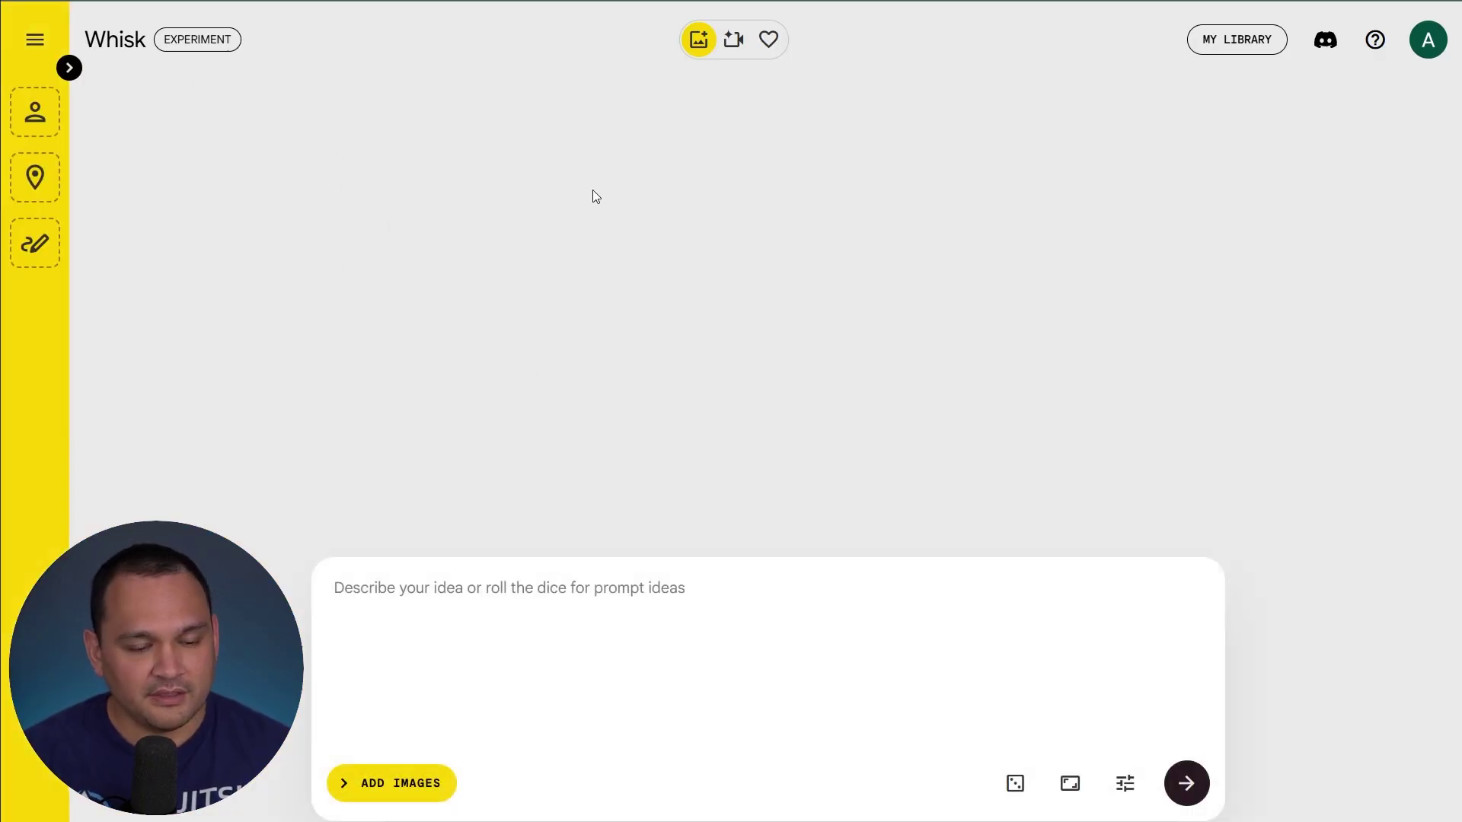
key(ctrl+plus)
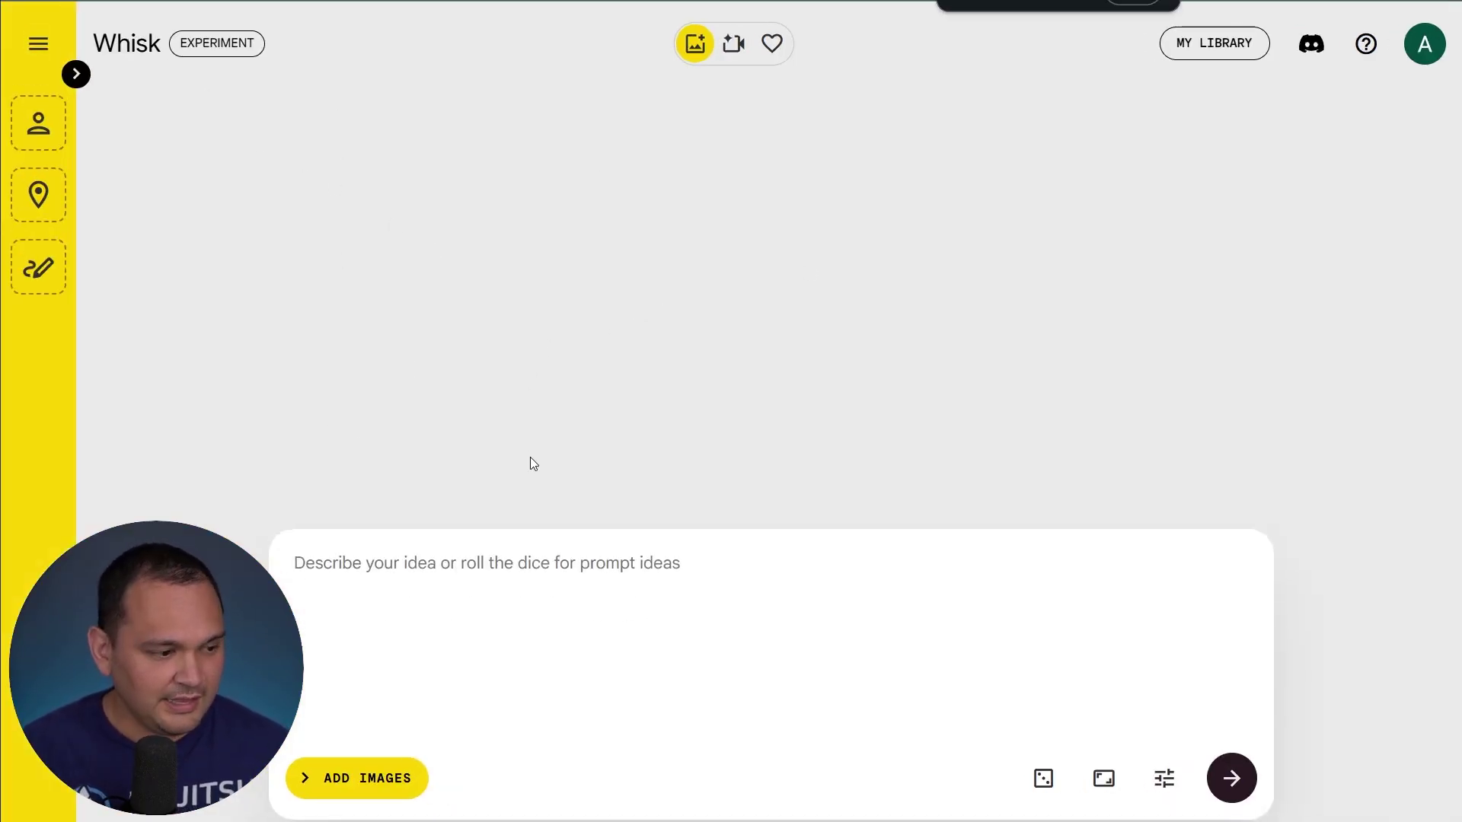
key(ctrl+plus)
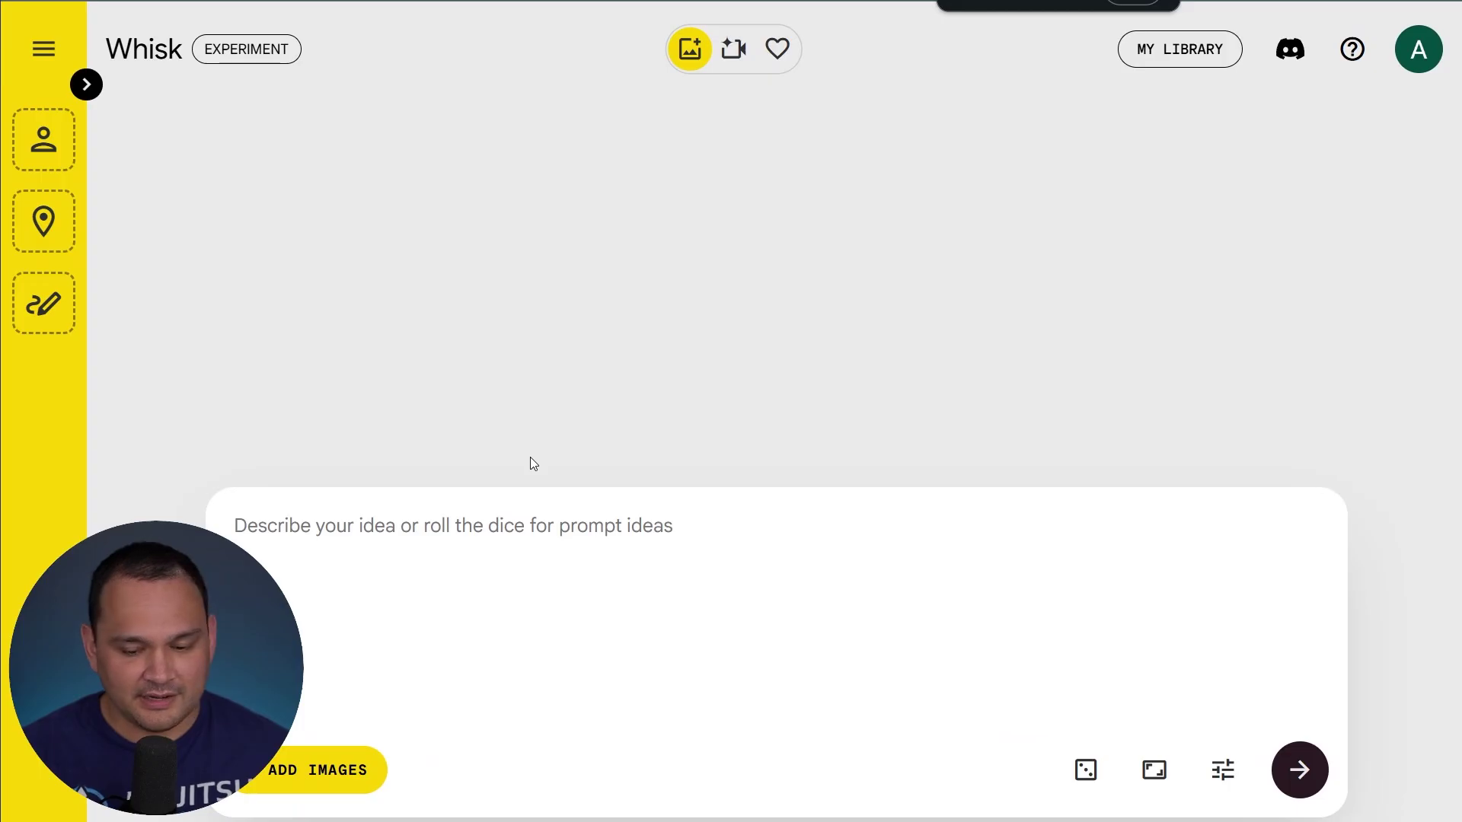
click(1156, 771)
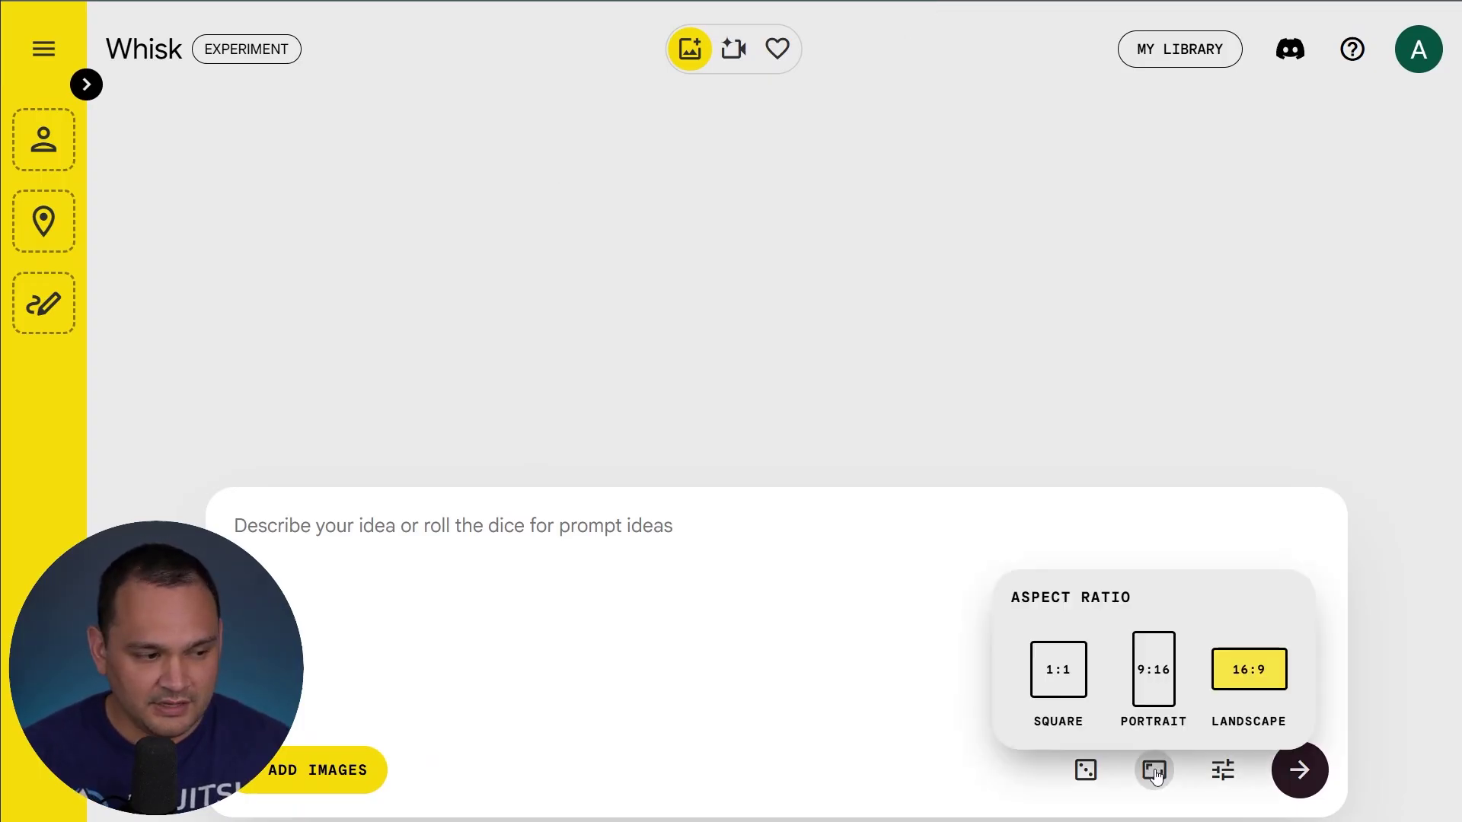
click(1060, 673)
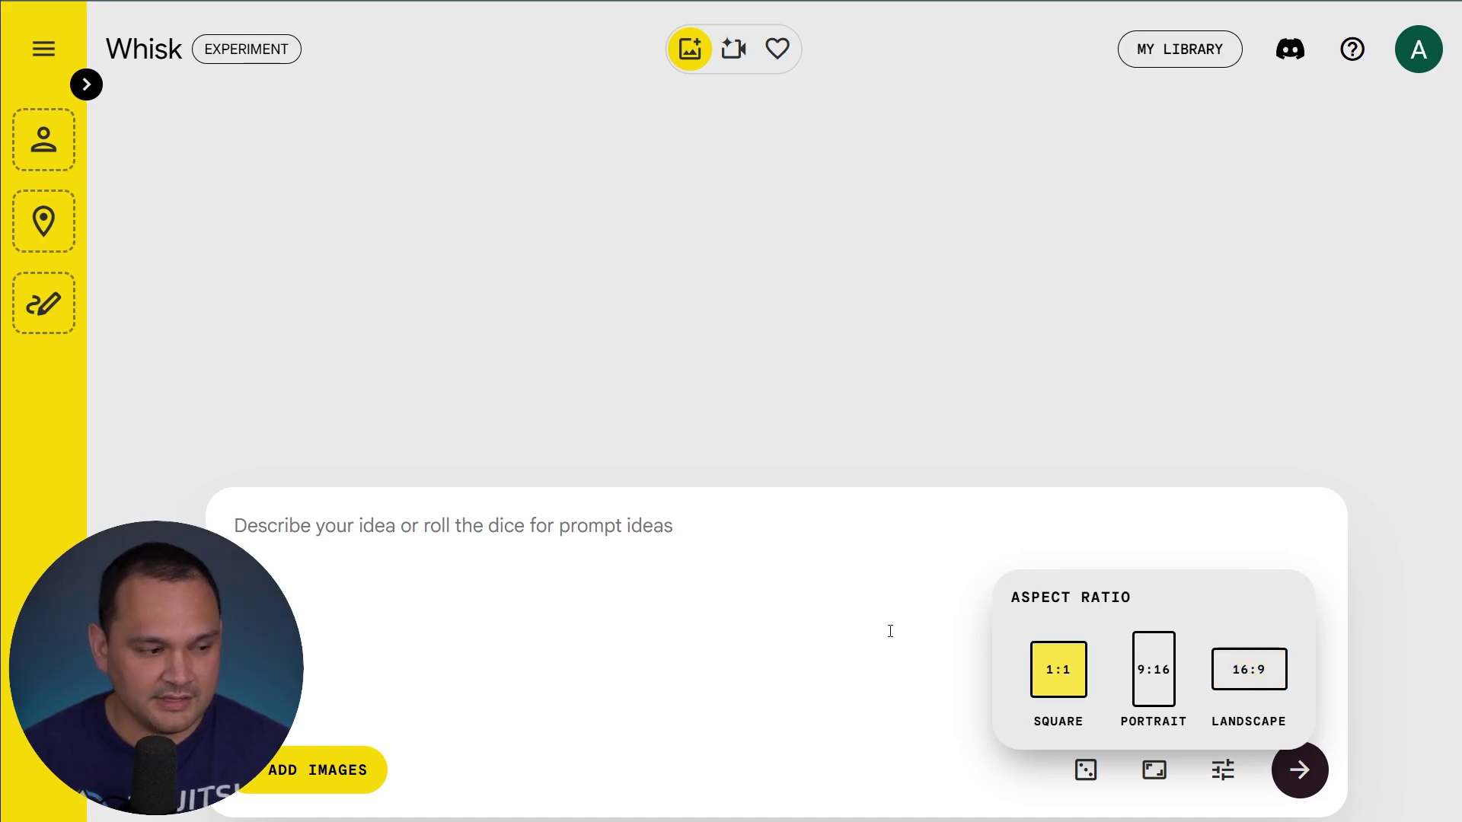
click(724, 595)
Check which model options are available in Whisk's generation settings
click(1221, 771)
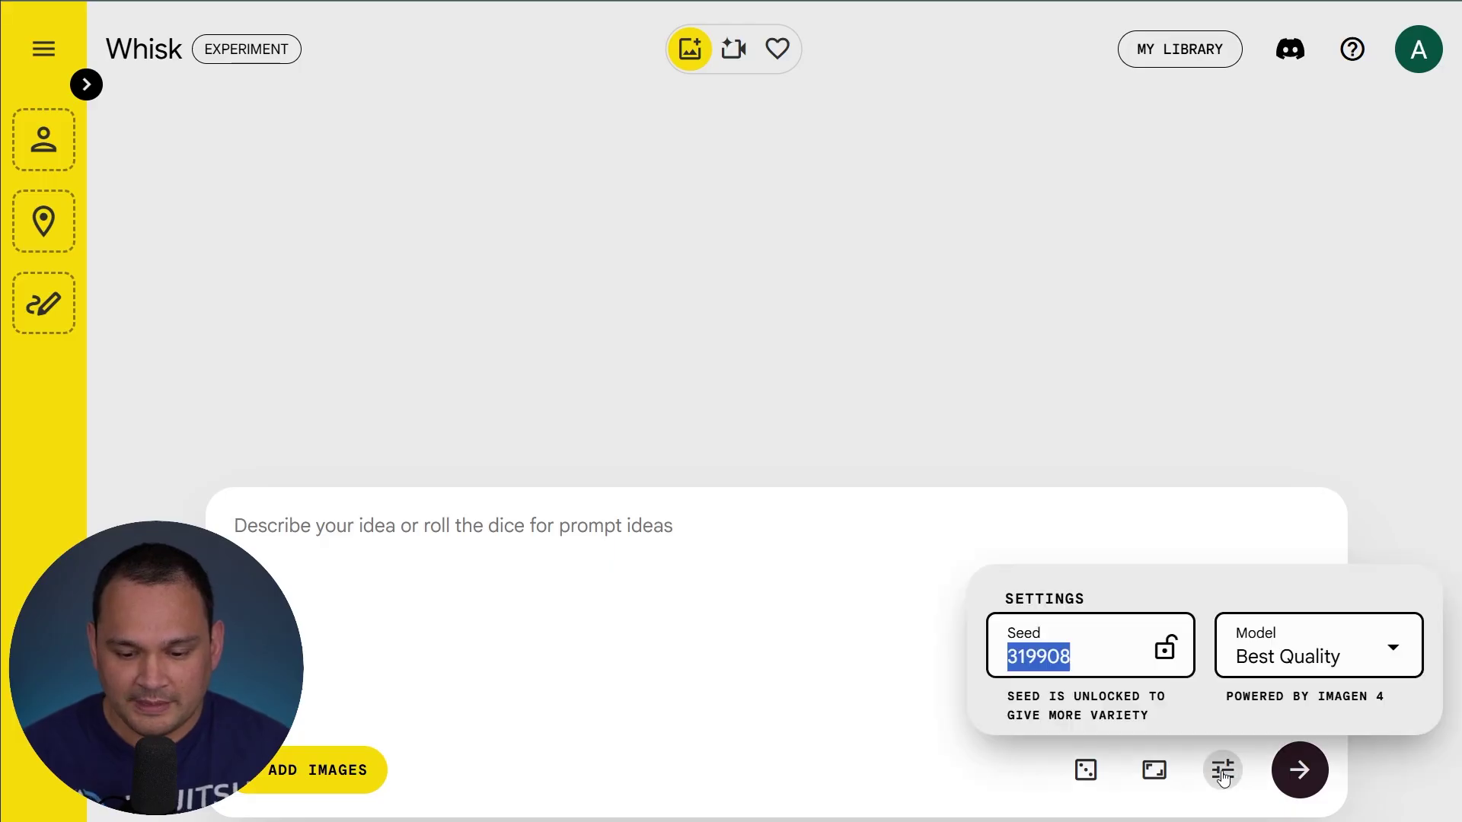
click(1305, 664)
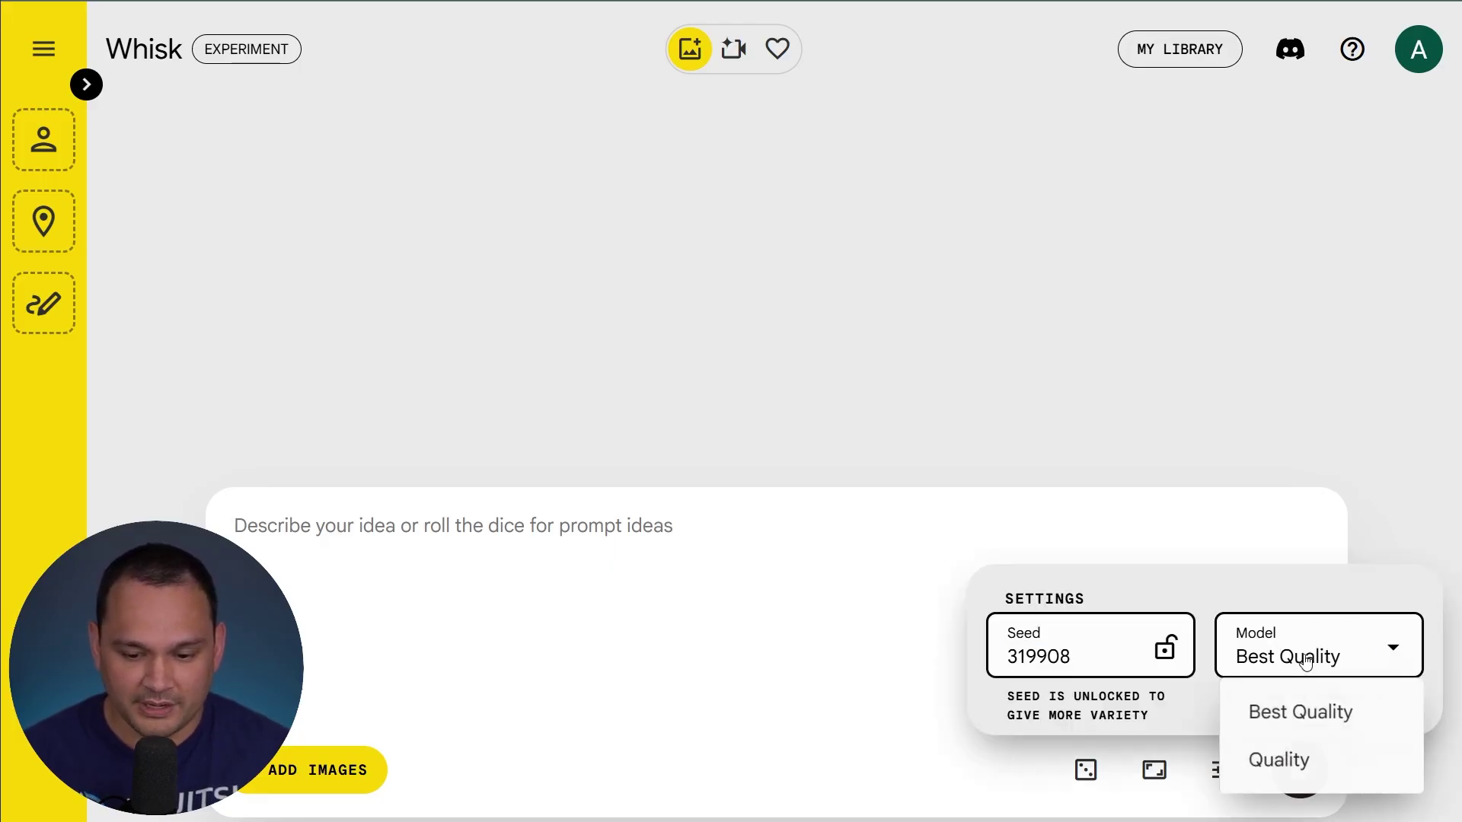
key(Escape)
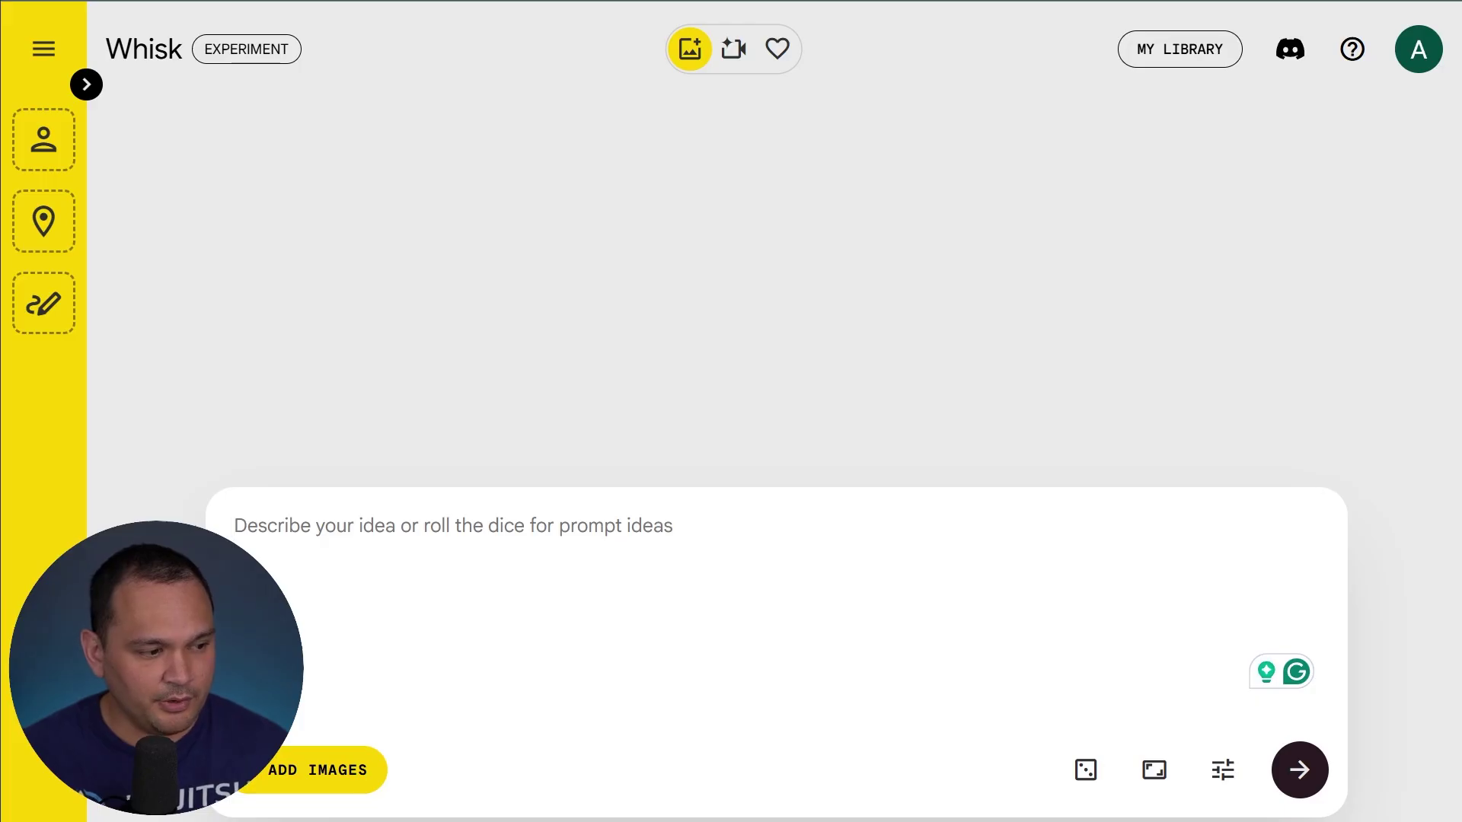
Paste the bald eagle 4th of July t-shirt prompt, confirm square 1:1, and generate
key(ctrl+v)
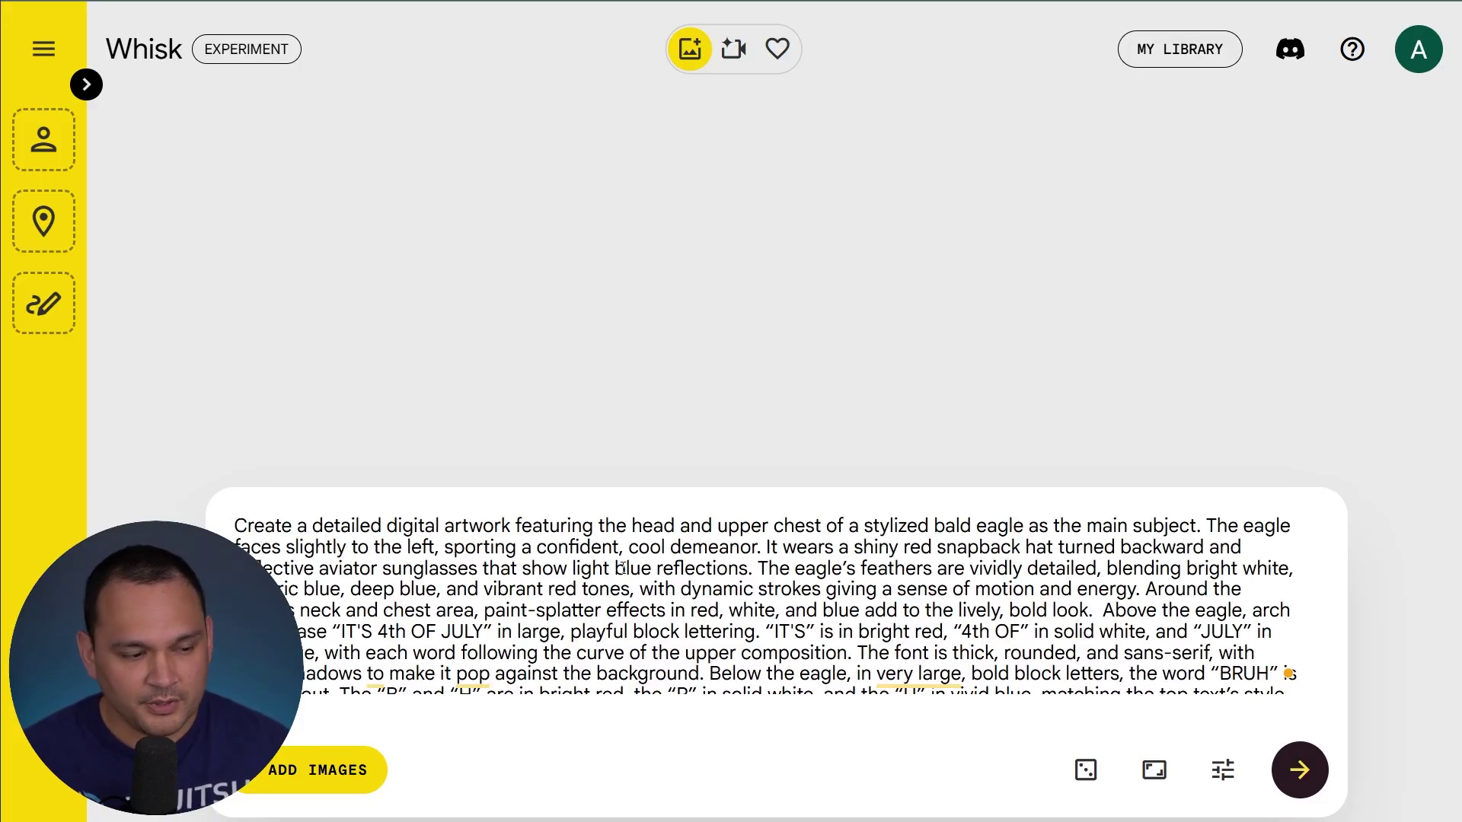
scroll(638, 584, down, 2)
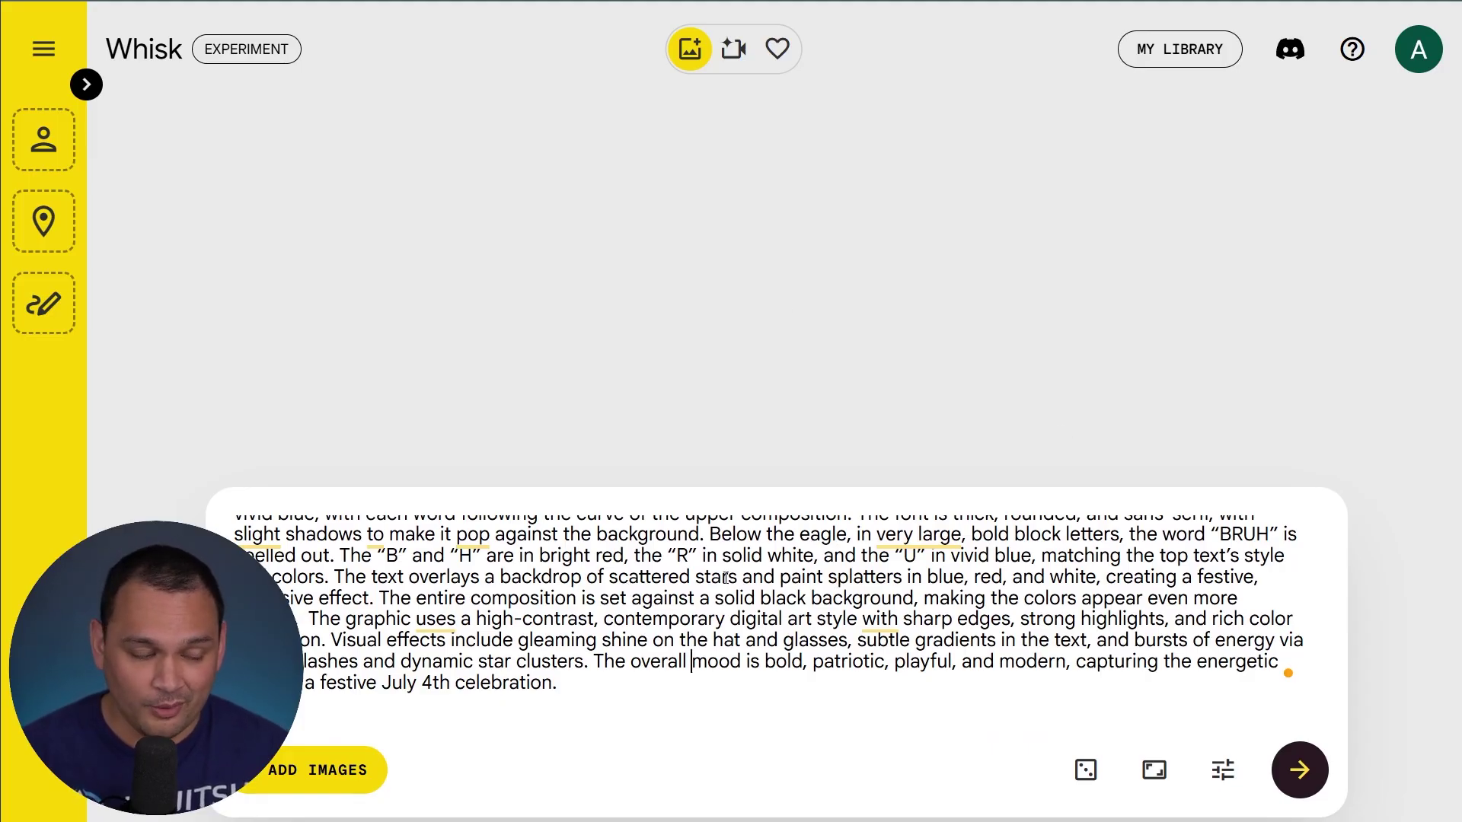
click(1154, 769)
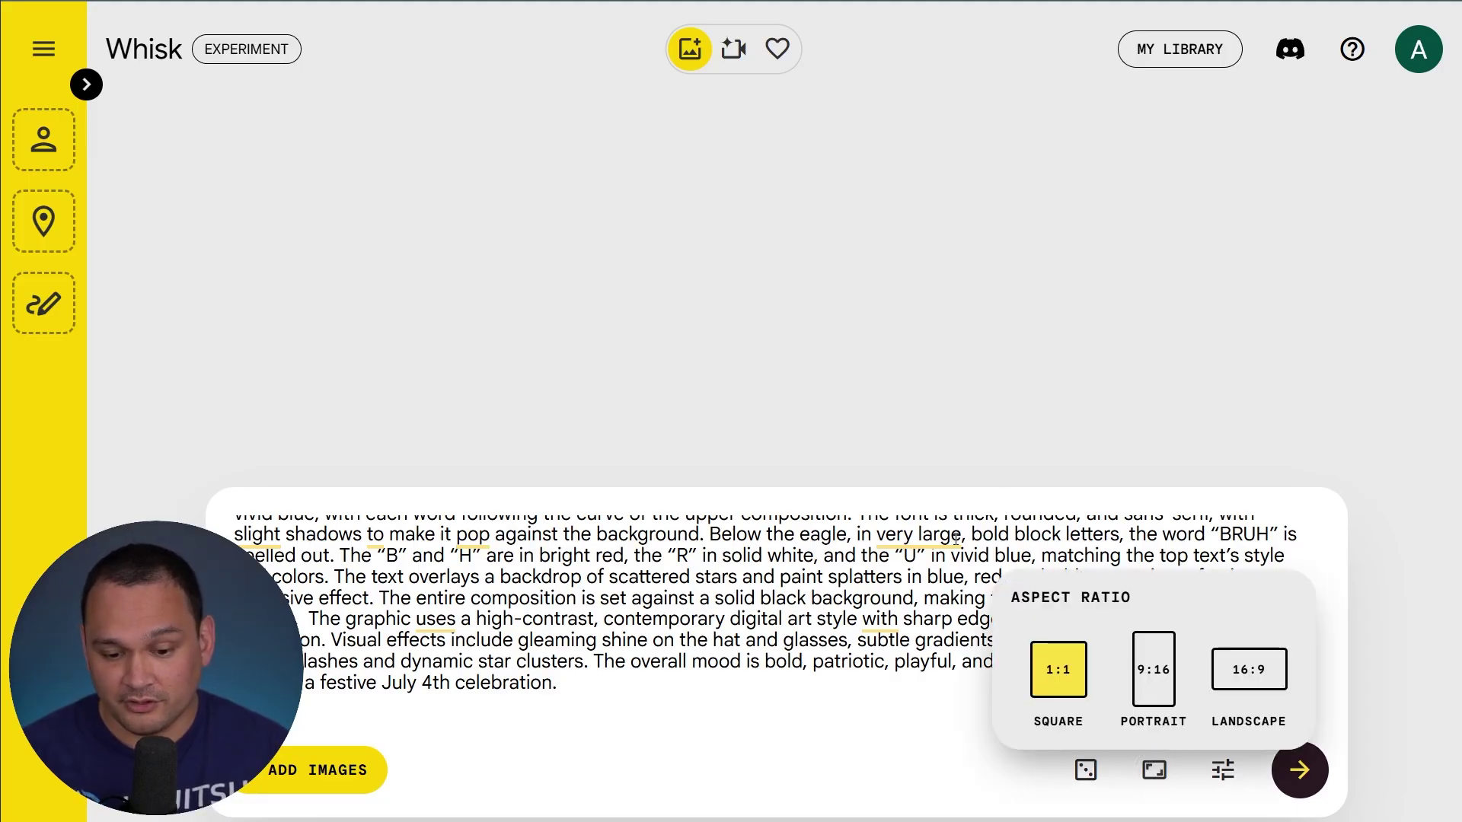
click(874, 653)
click(1153, 775)
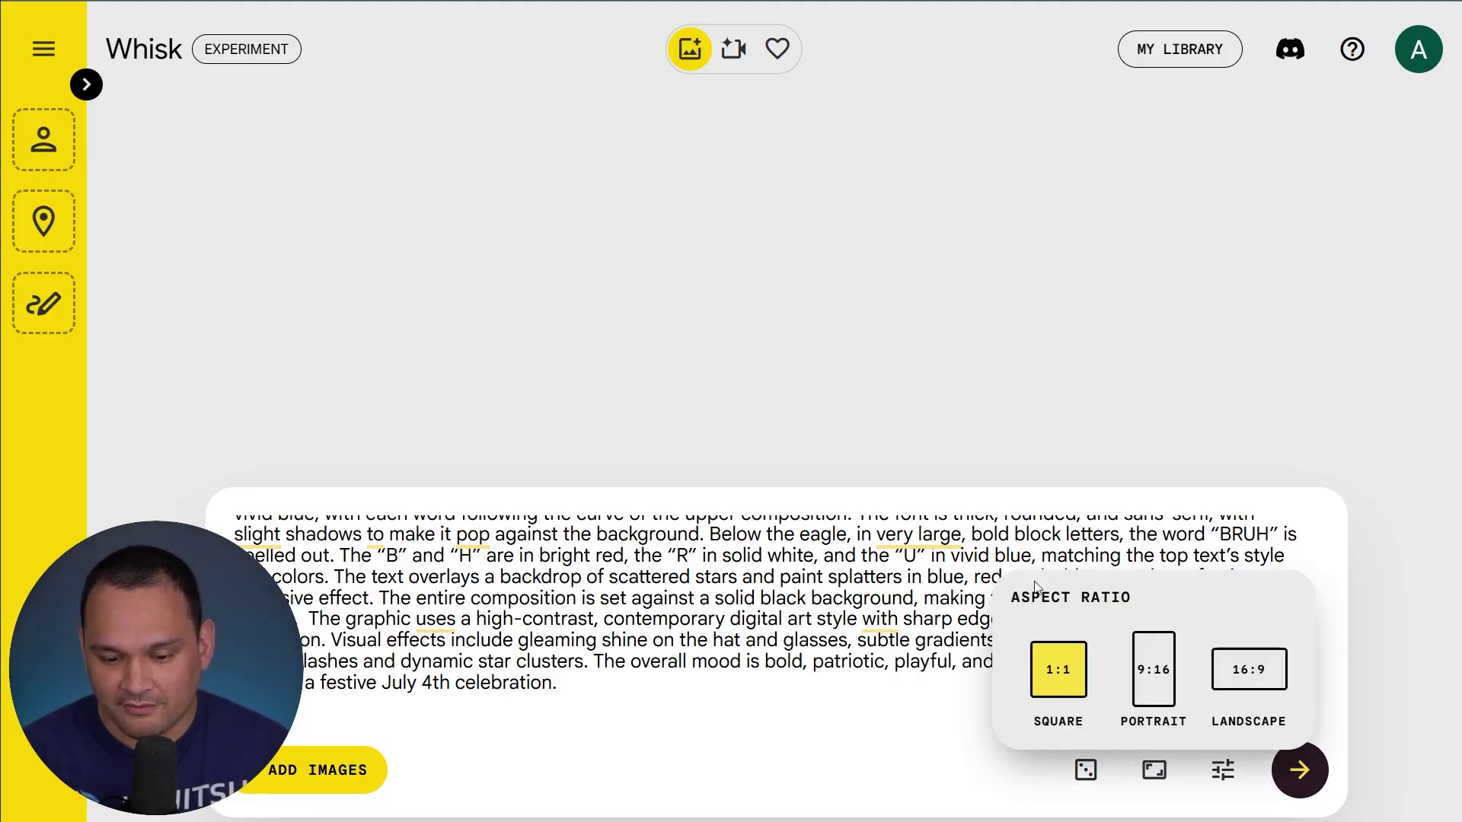
click(1223, 770)
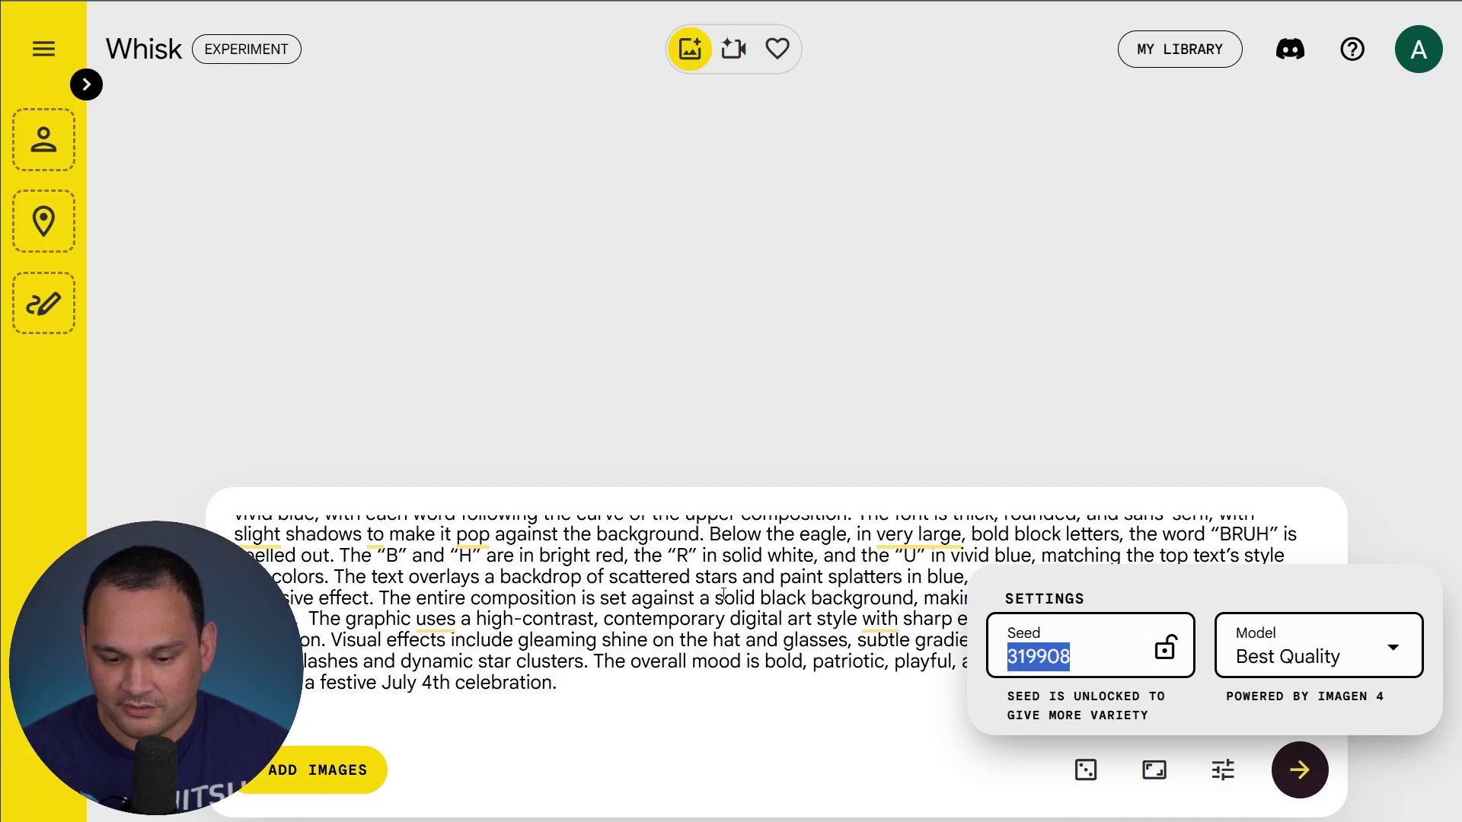
click(1286, 761)
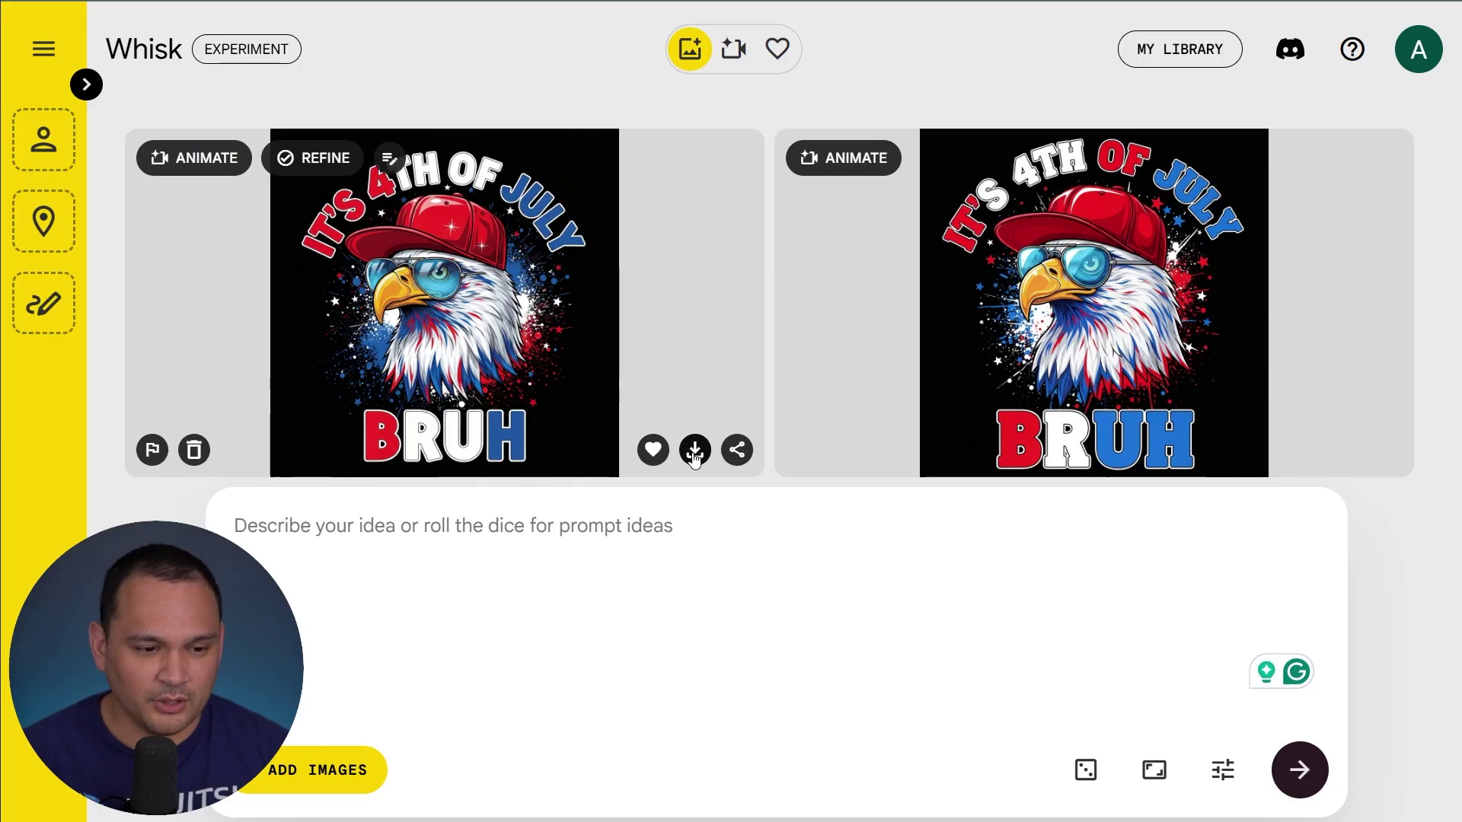
Copy the left eagle image and list the Whisk projects in My library
right_click(462, 329)
click(545, 411)
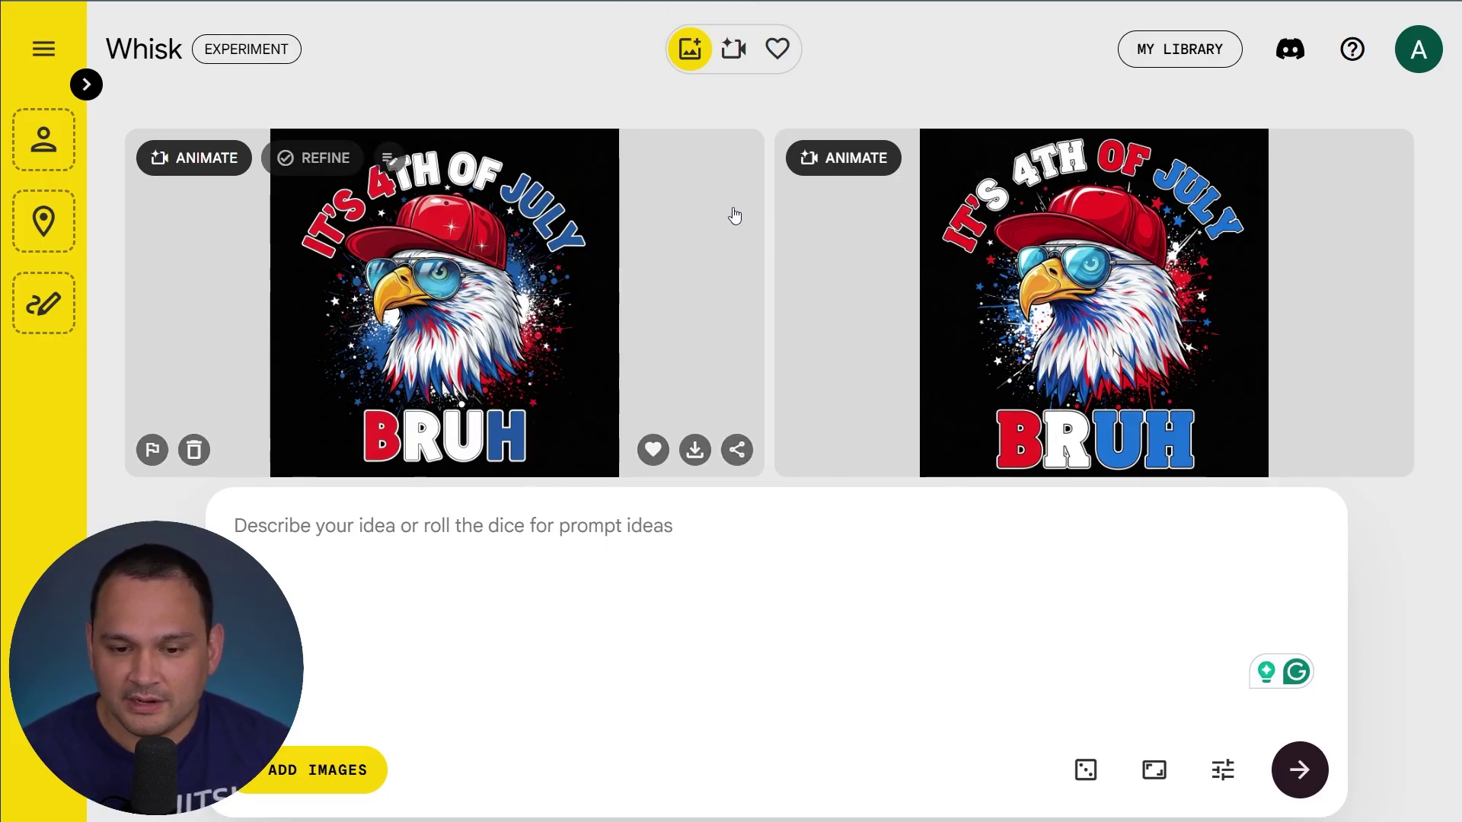
click(1181, 49)
click(330, 252)
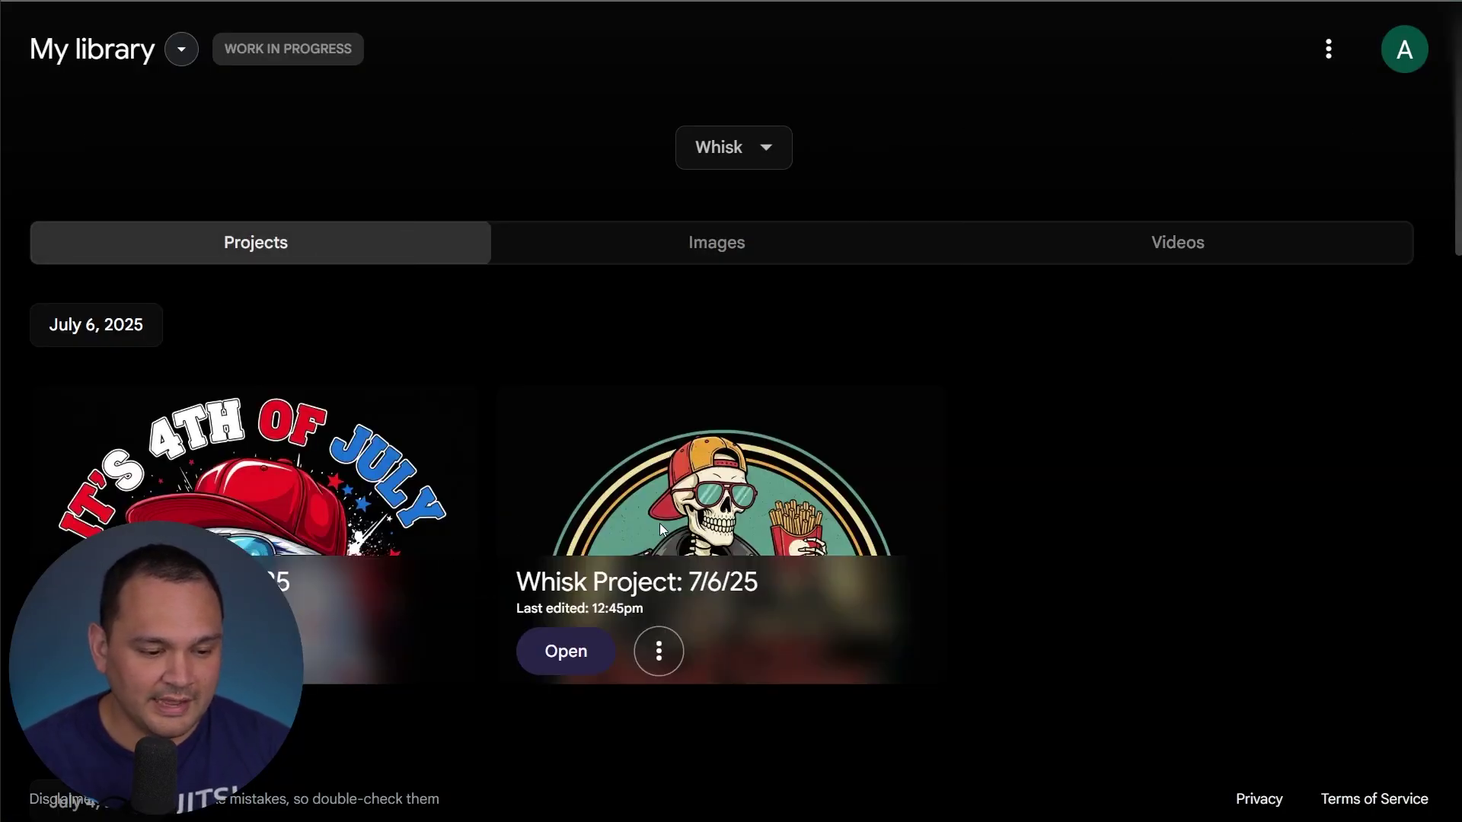
Switch My library to the saved Whisk Images view
click(698, 252)
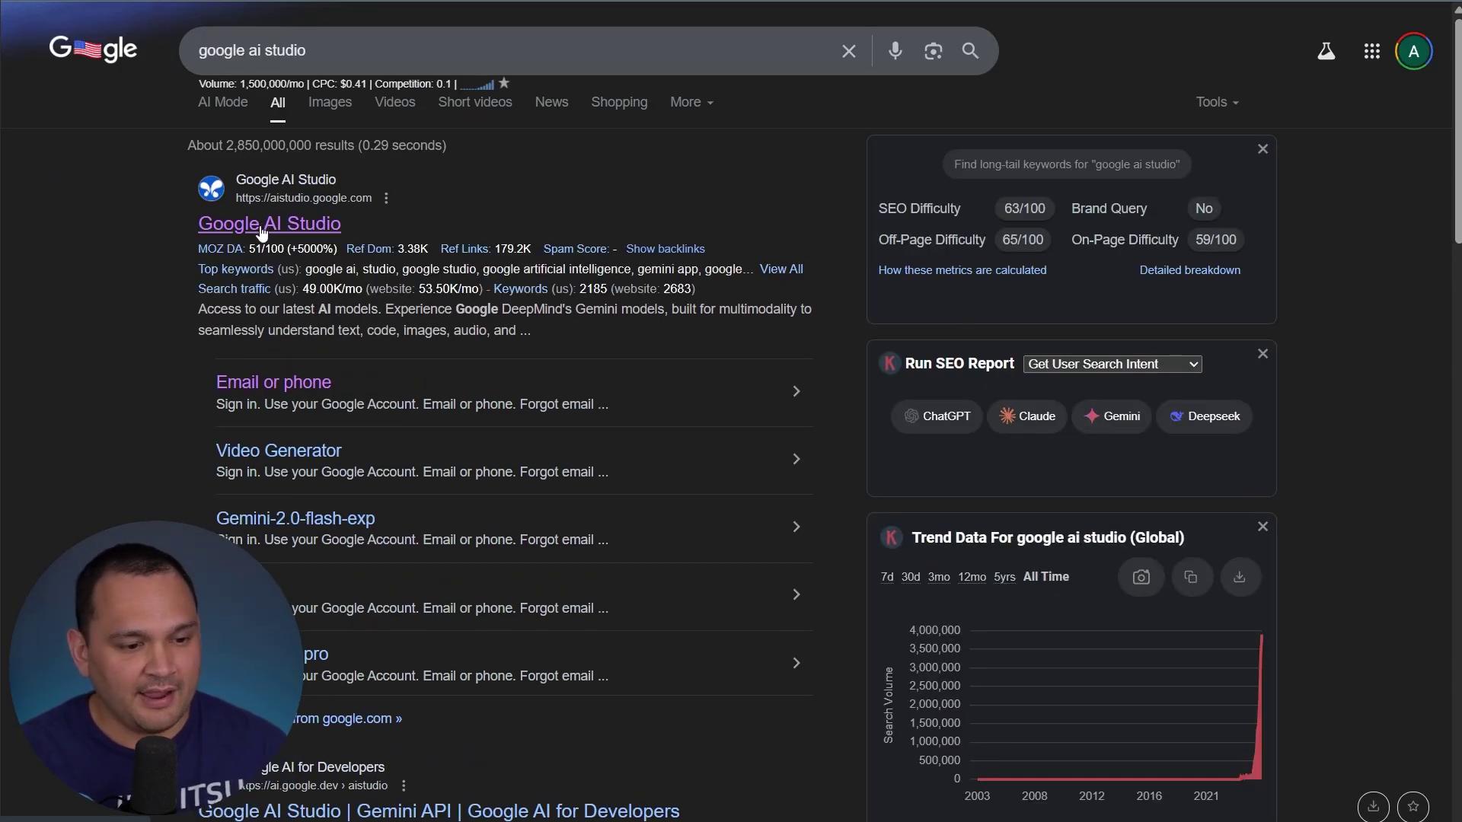
Open Google AI Studio from the results and start Imagen generation under Generate Media
click(261, 225)
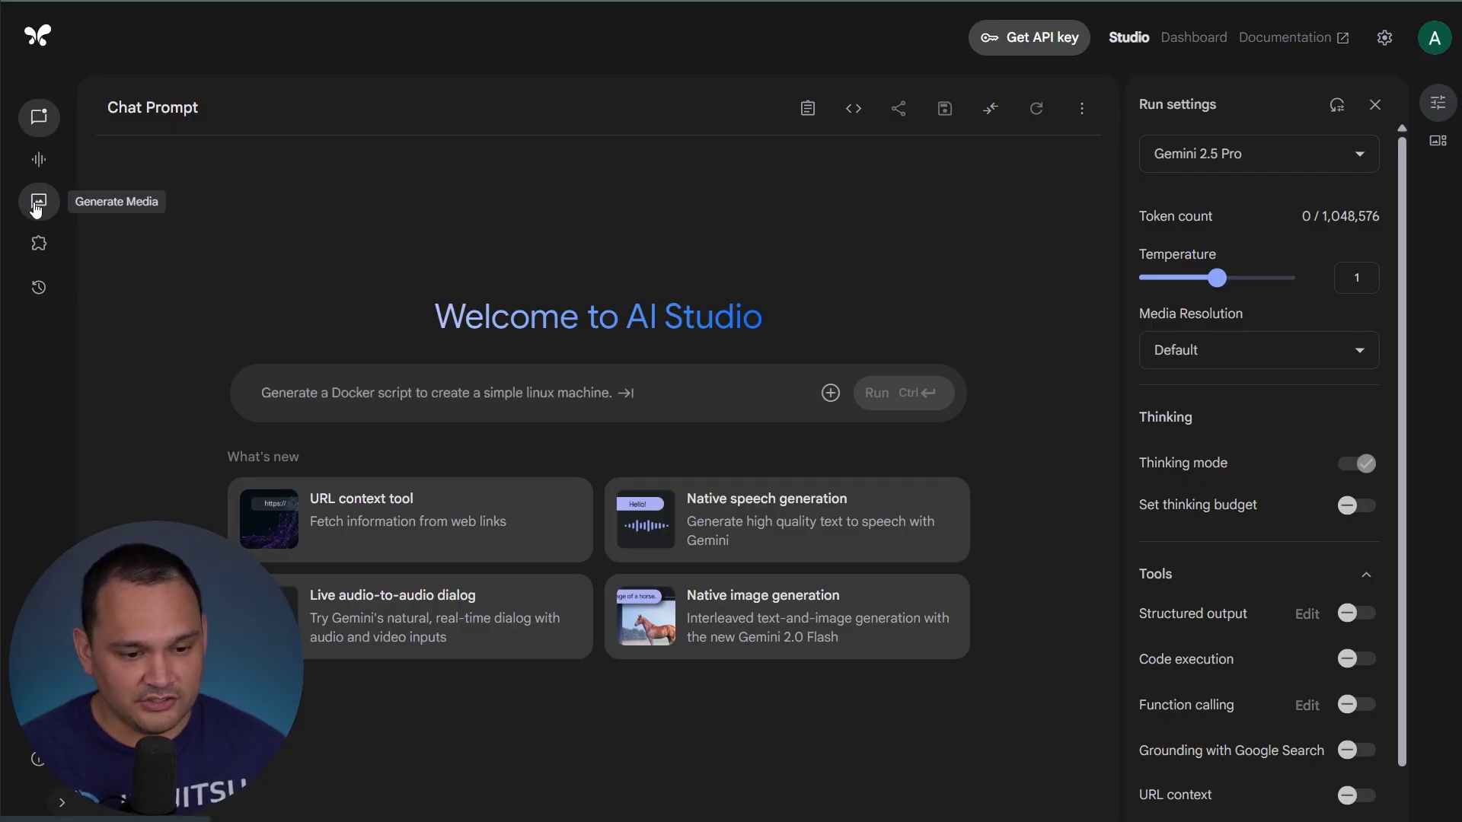
click(37, 206)
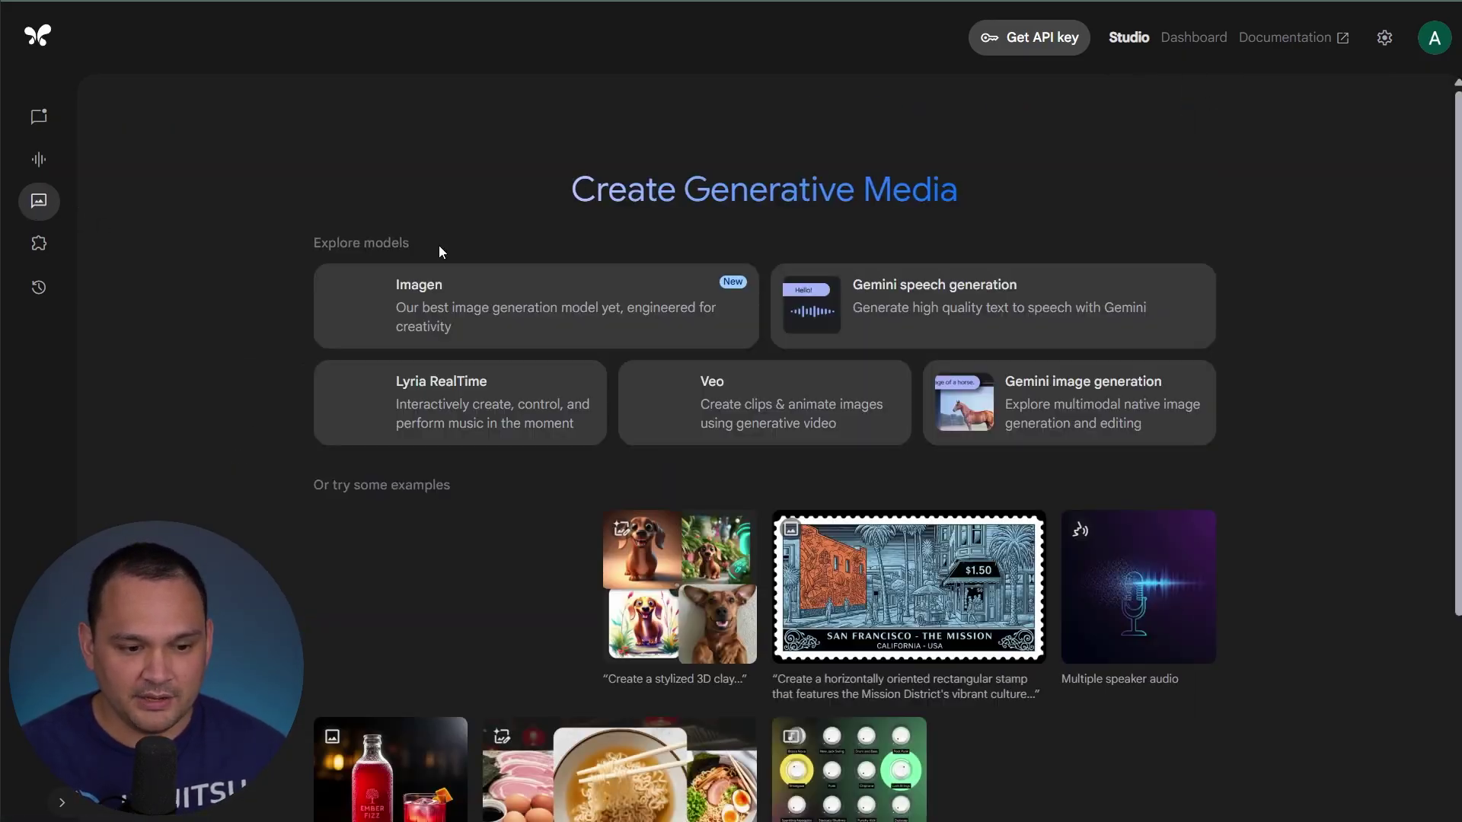
click(531, 327)
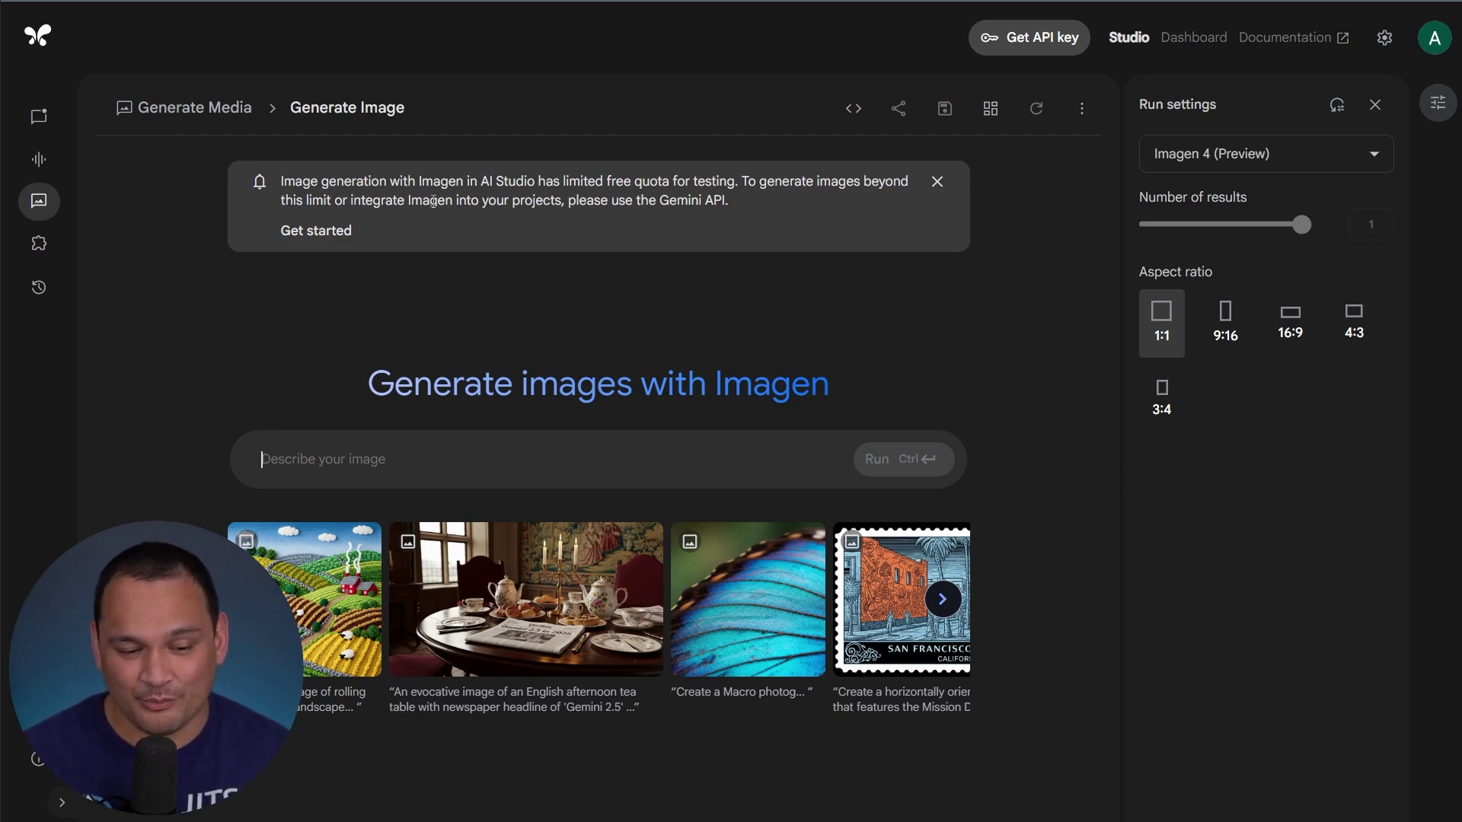
Paste the Halloween skeleton prompt and run it with Imagen 4 Ultra at 3:4
key(ctrl+v)
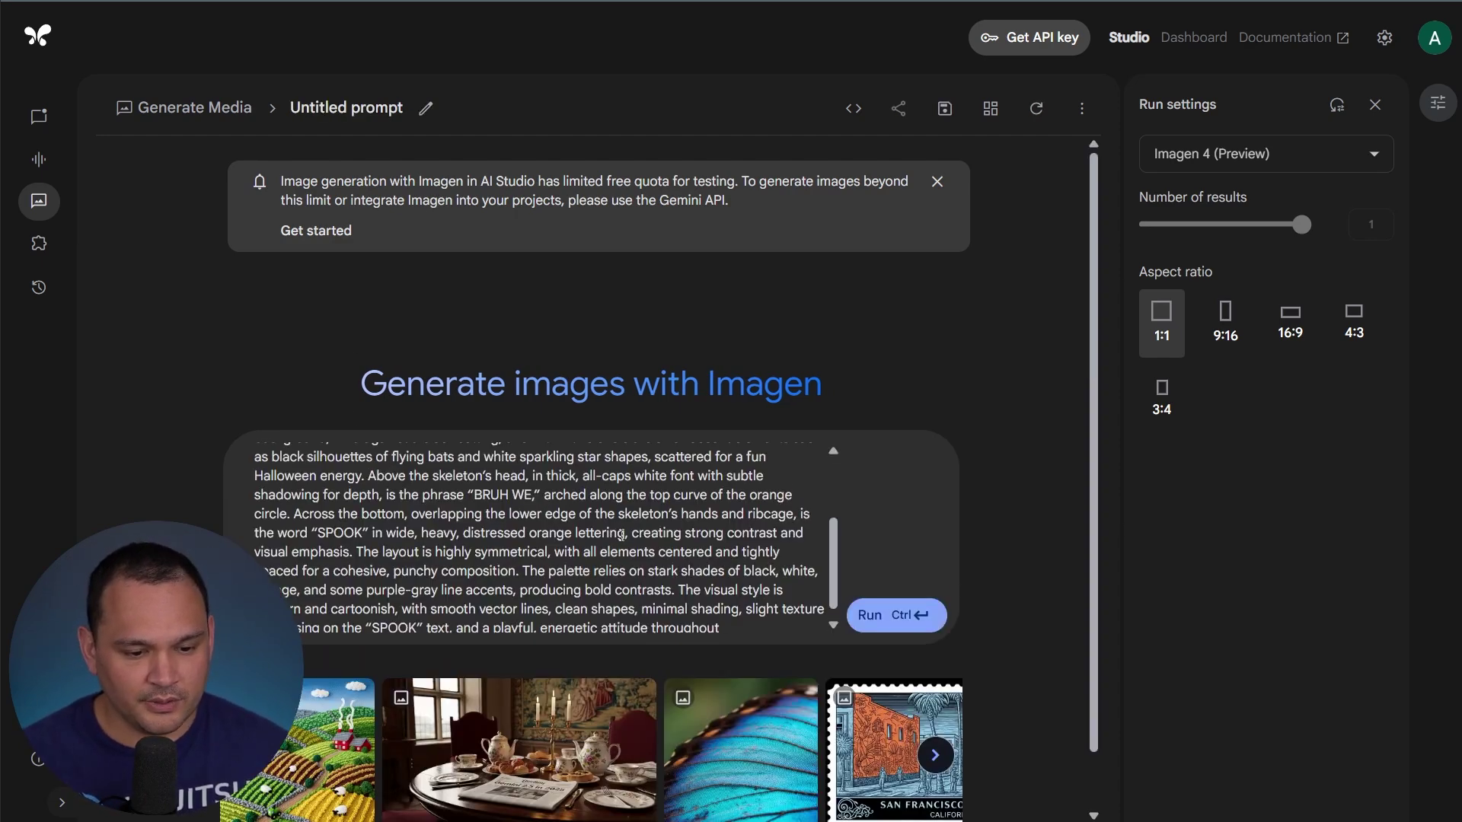
scroll(622, 536, up, 3)
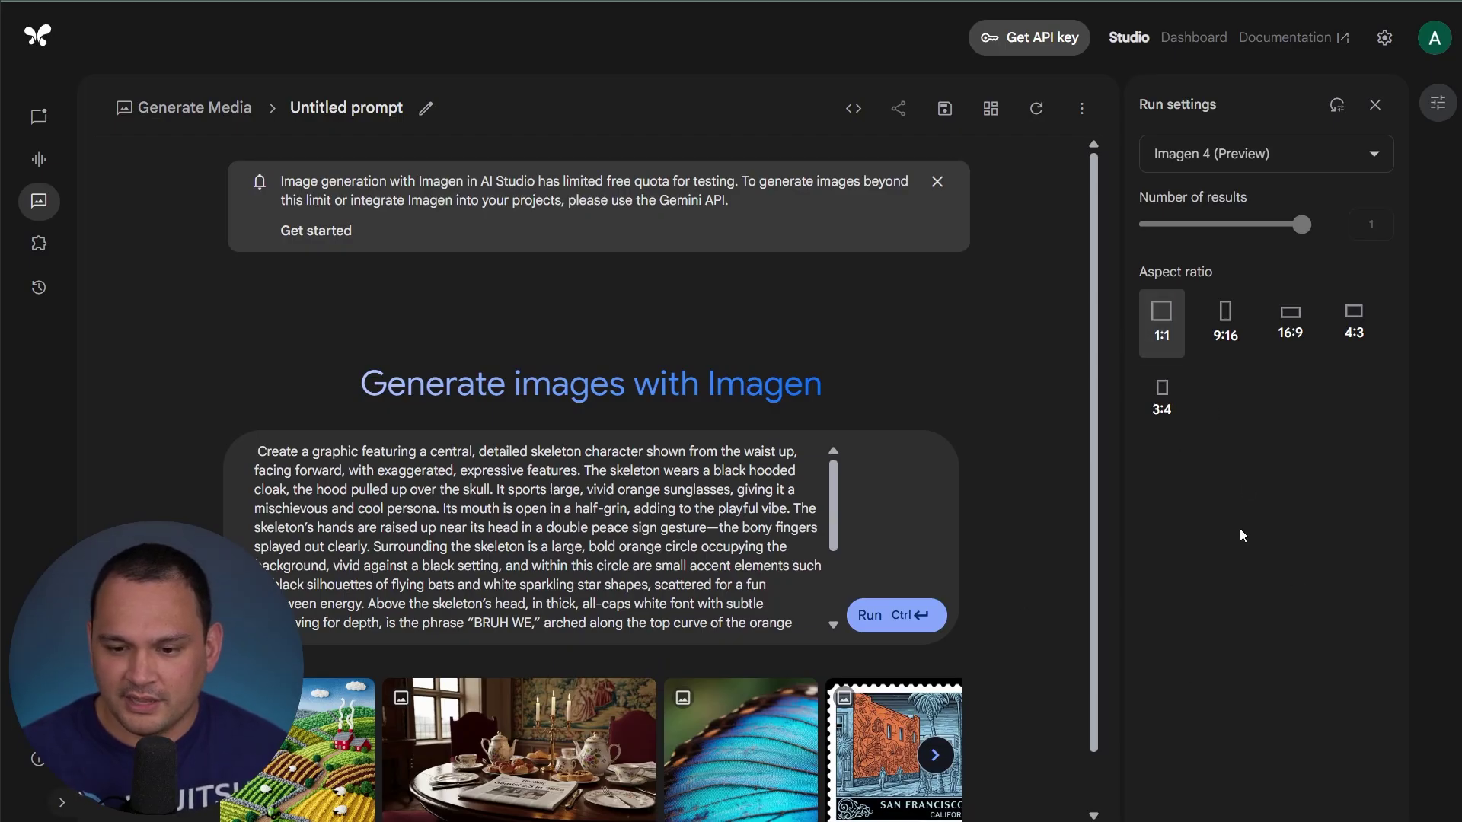
click(1163, 412)
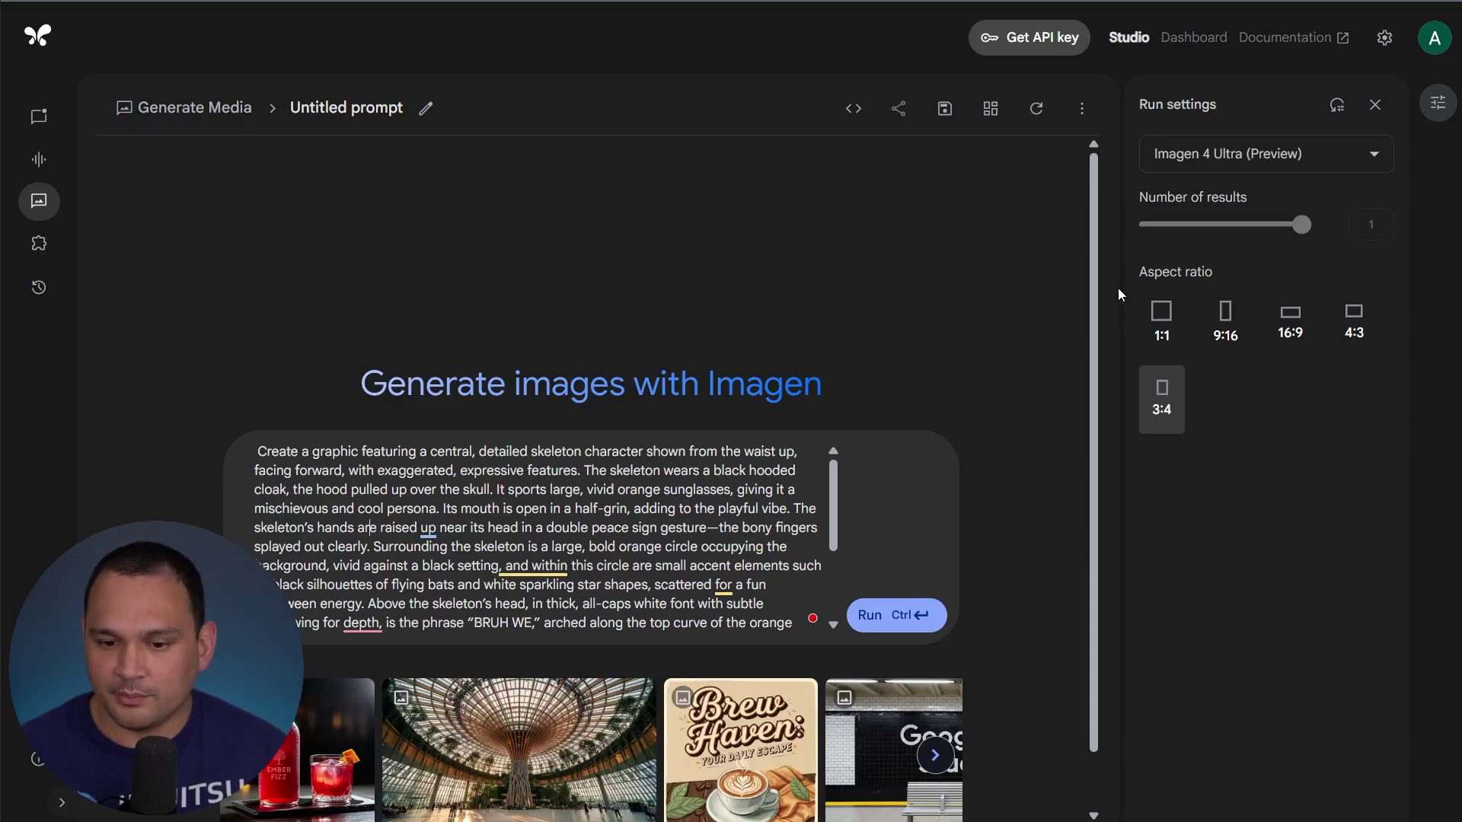
click(1178, 151)
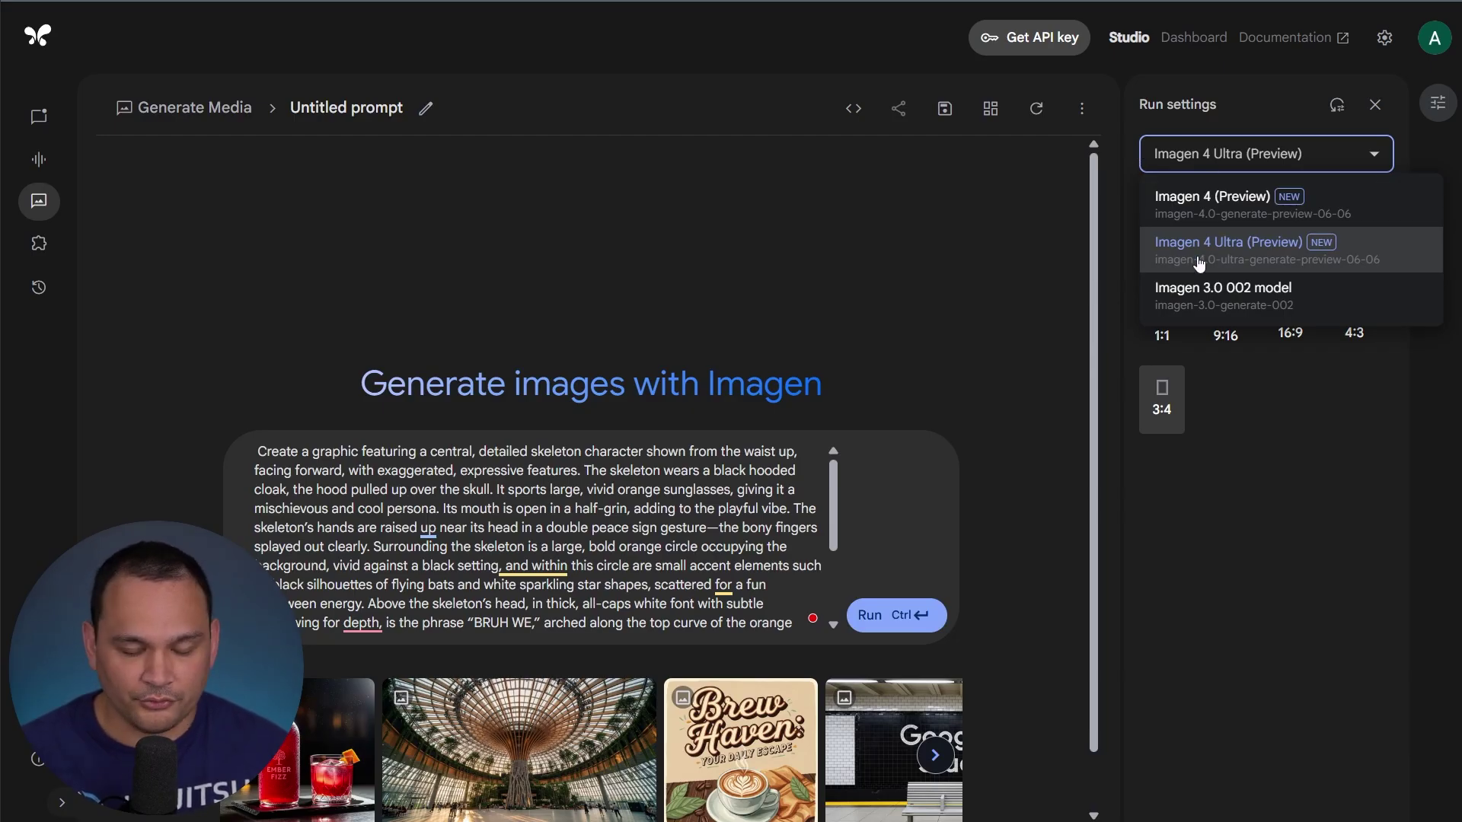
click(1262, 254)
click(904, 620)
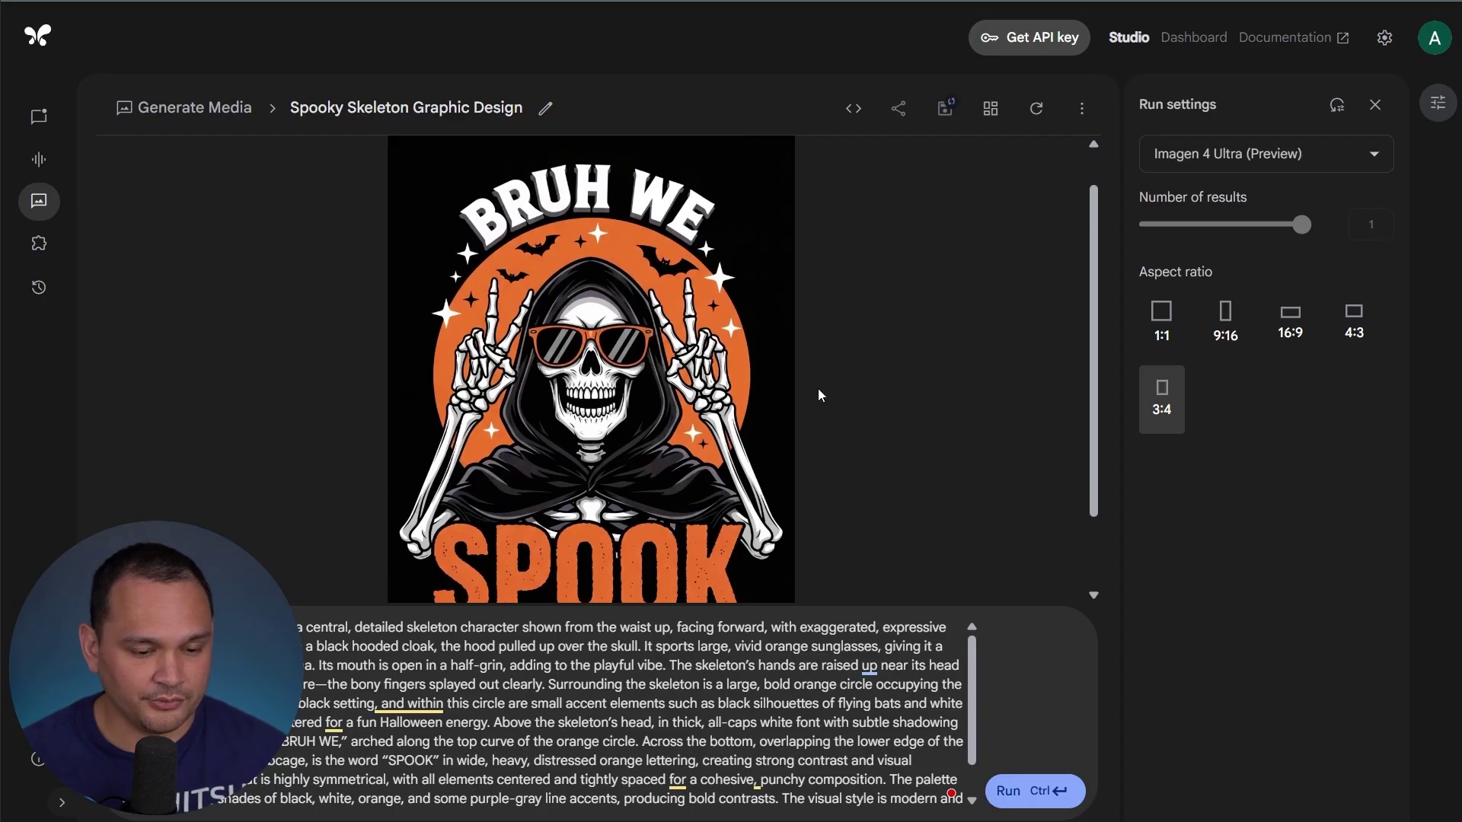
Scroll through the skeleton graphic, then pan the ChatGPT 4o vs Imagen 4 Ultra comparison board
scroll(827, 384, down, 1)
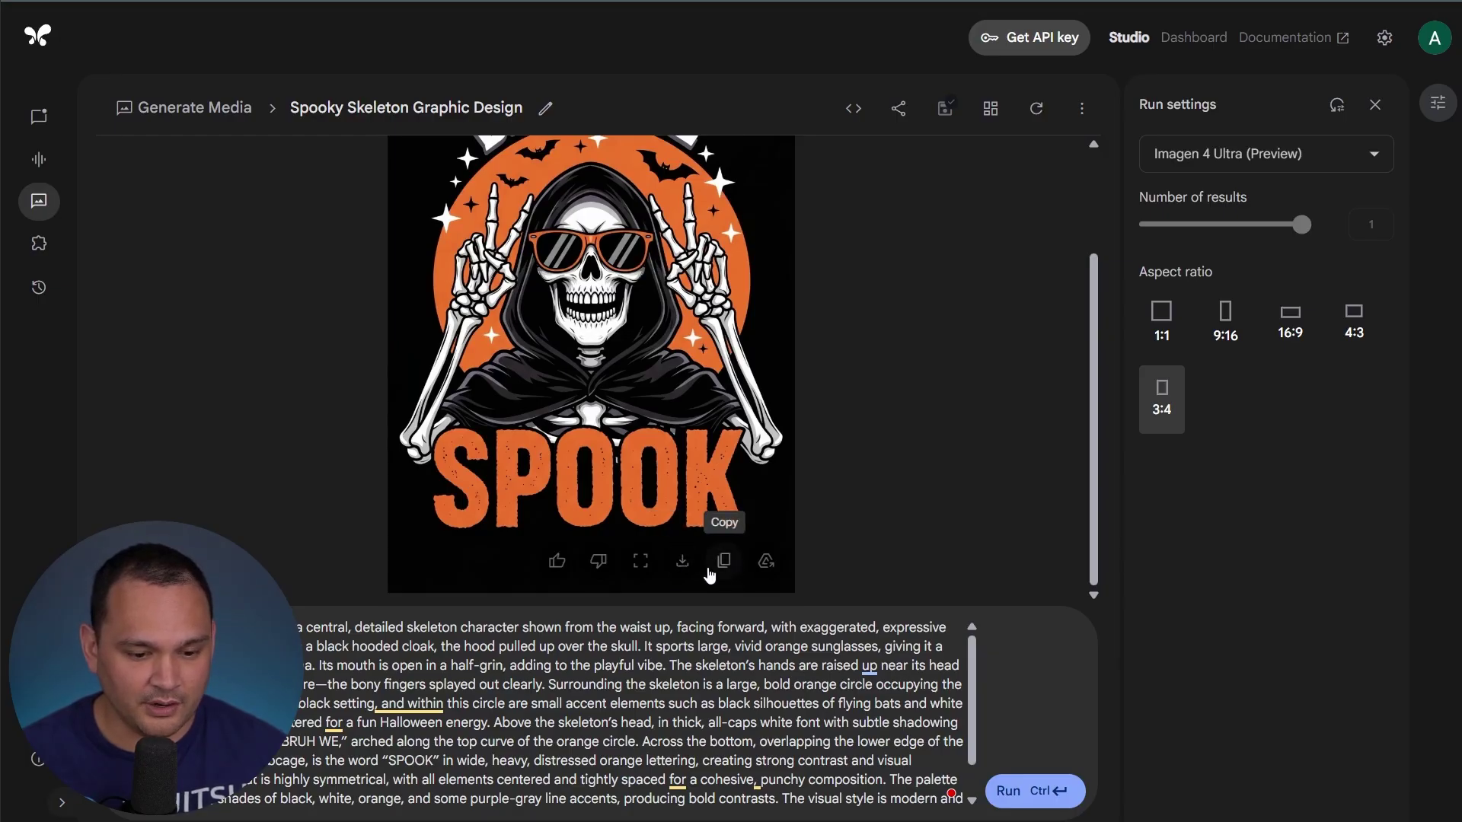
scroll(935, 477, up, 2)
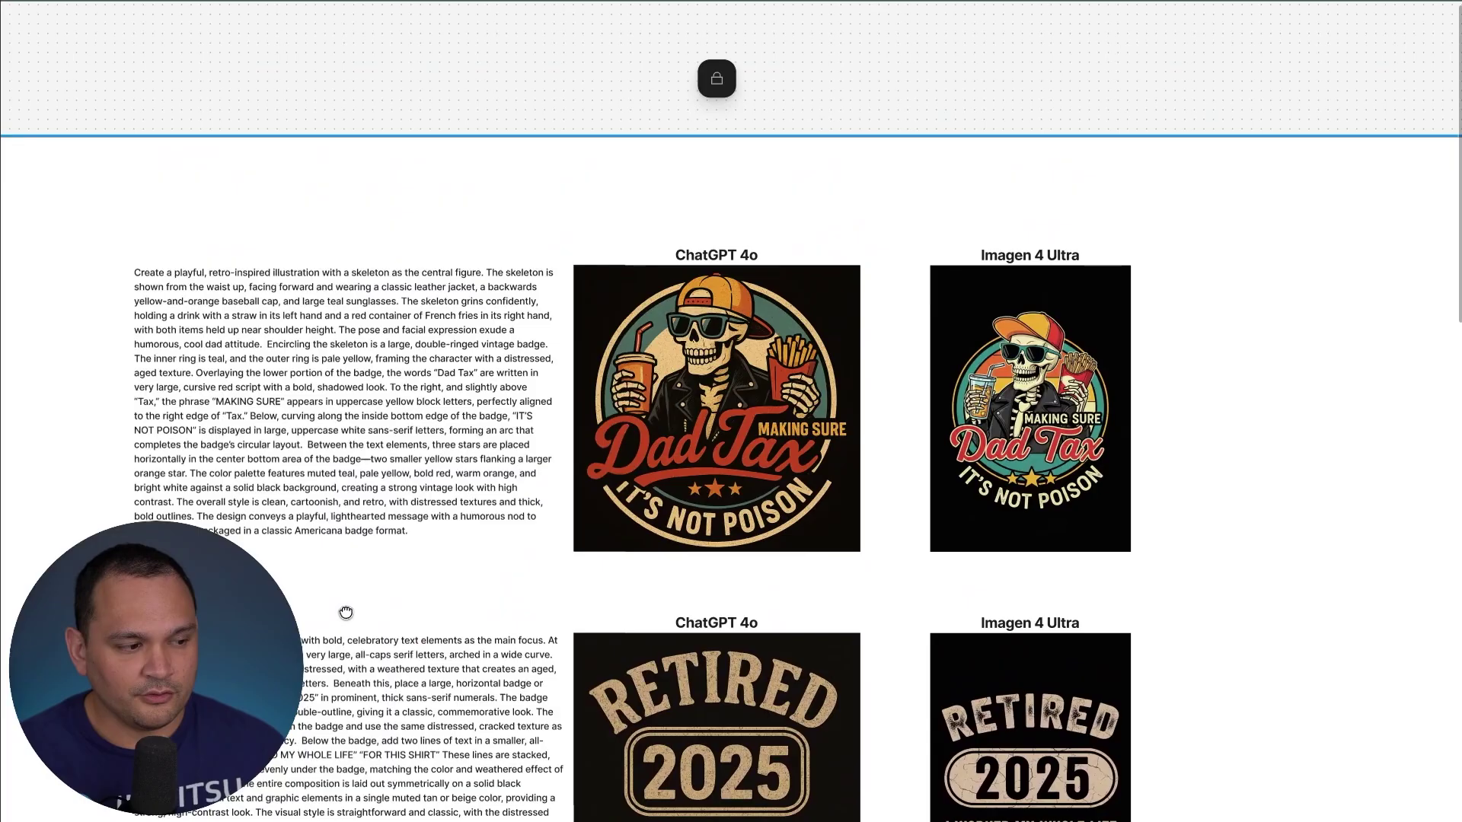
drag(345, 610, 439, 462)
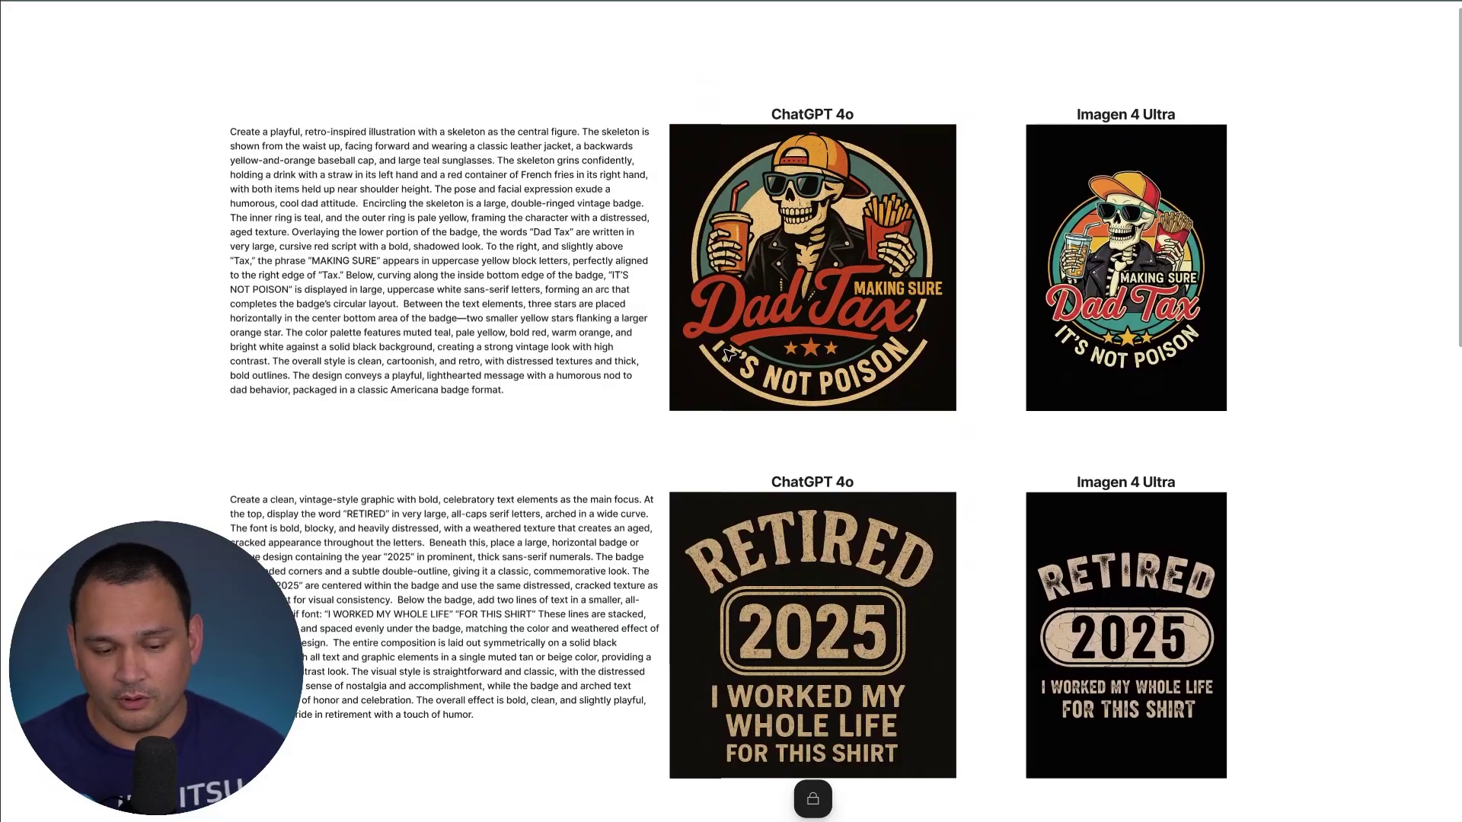
scroll(660, 329, up, 5)
scroll(722, 206, up, 4)
scroll(723, 206, left, 3)
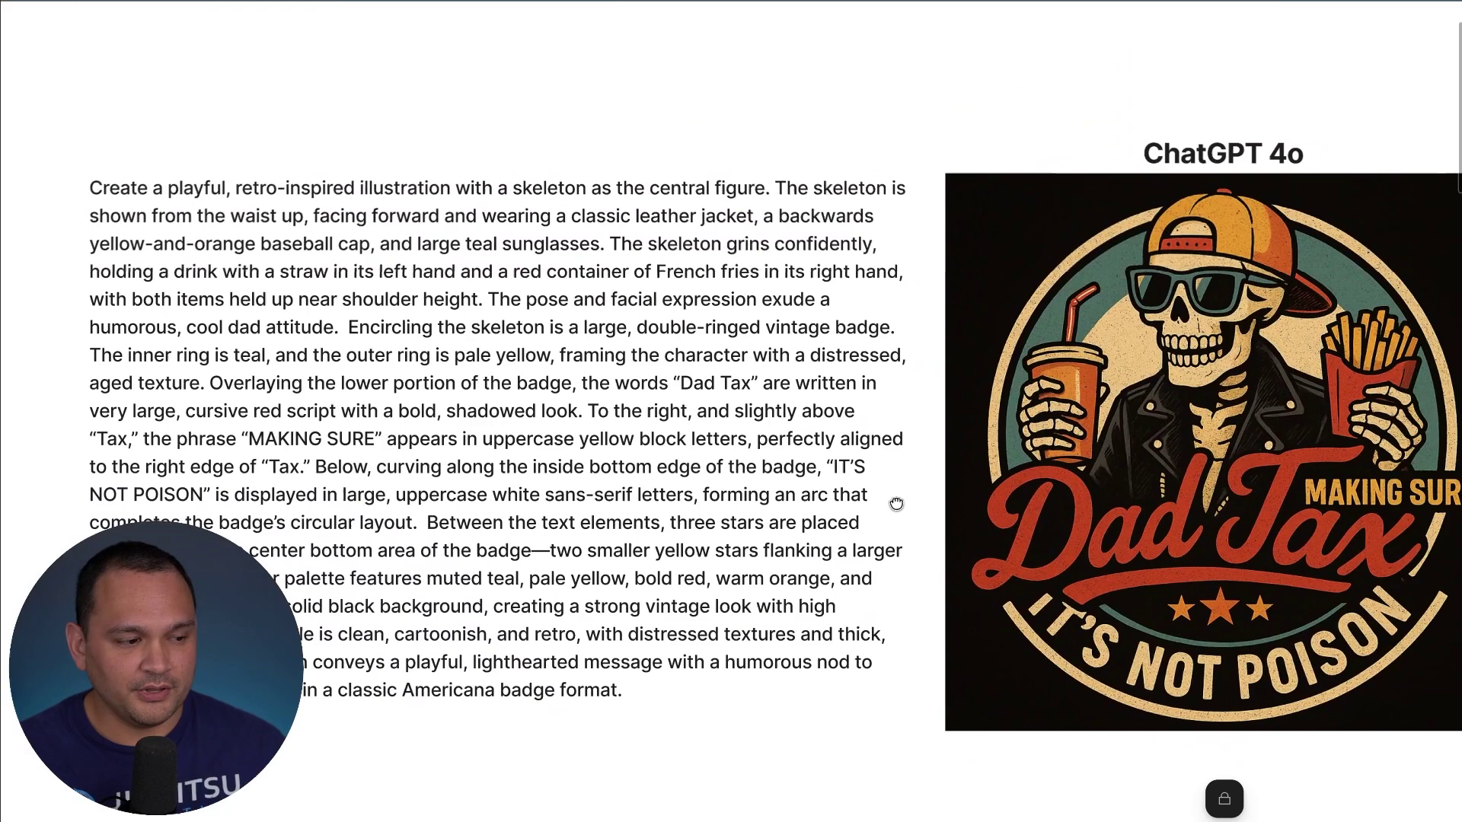
drag(896, 504, 163, 434)
click(901, 177)
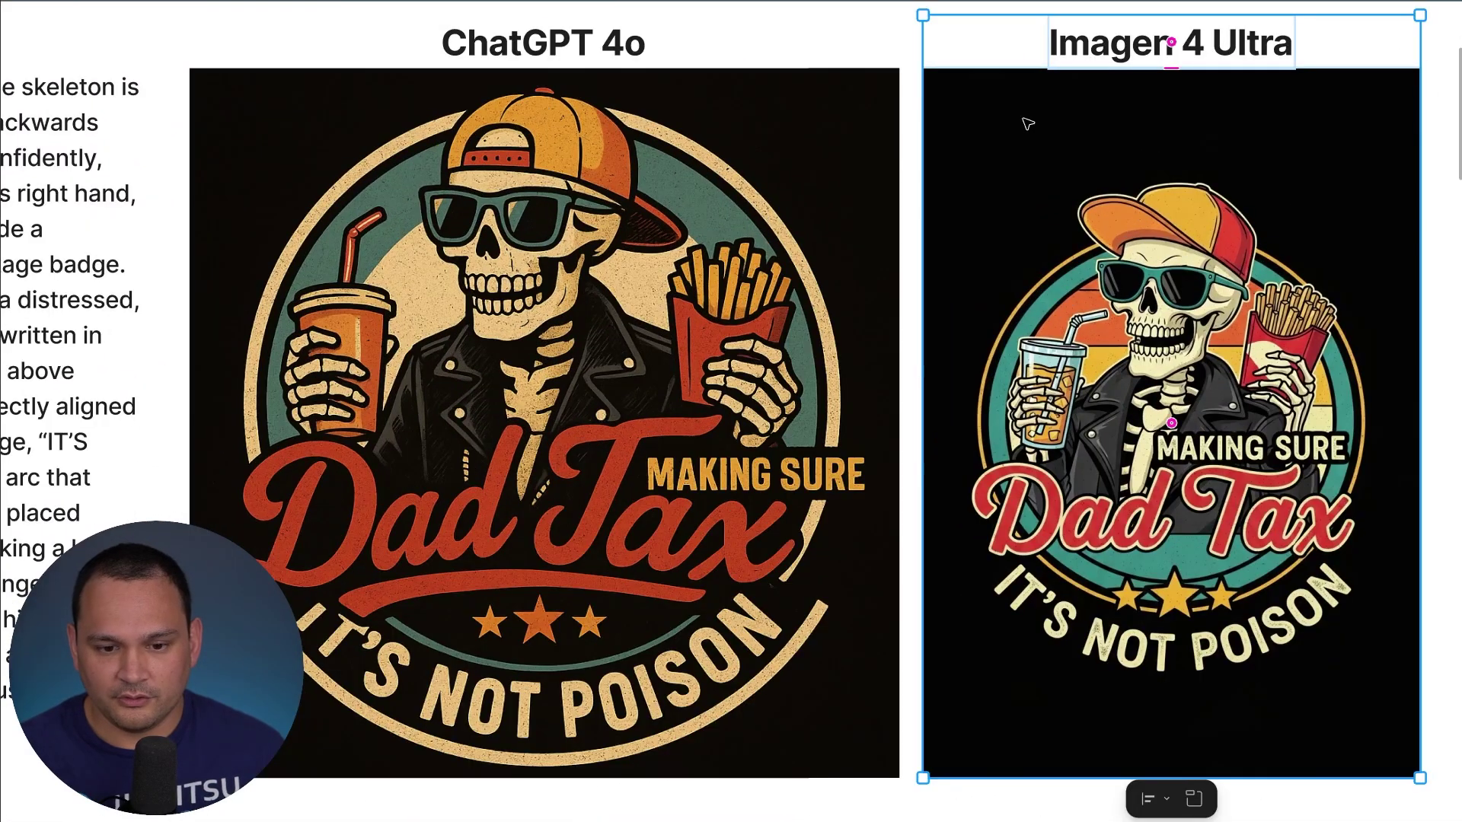
click(871, 38)
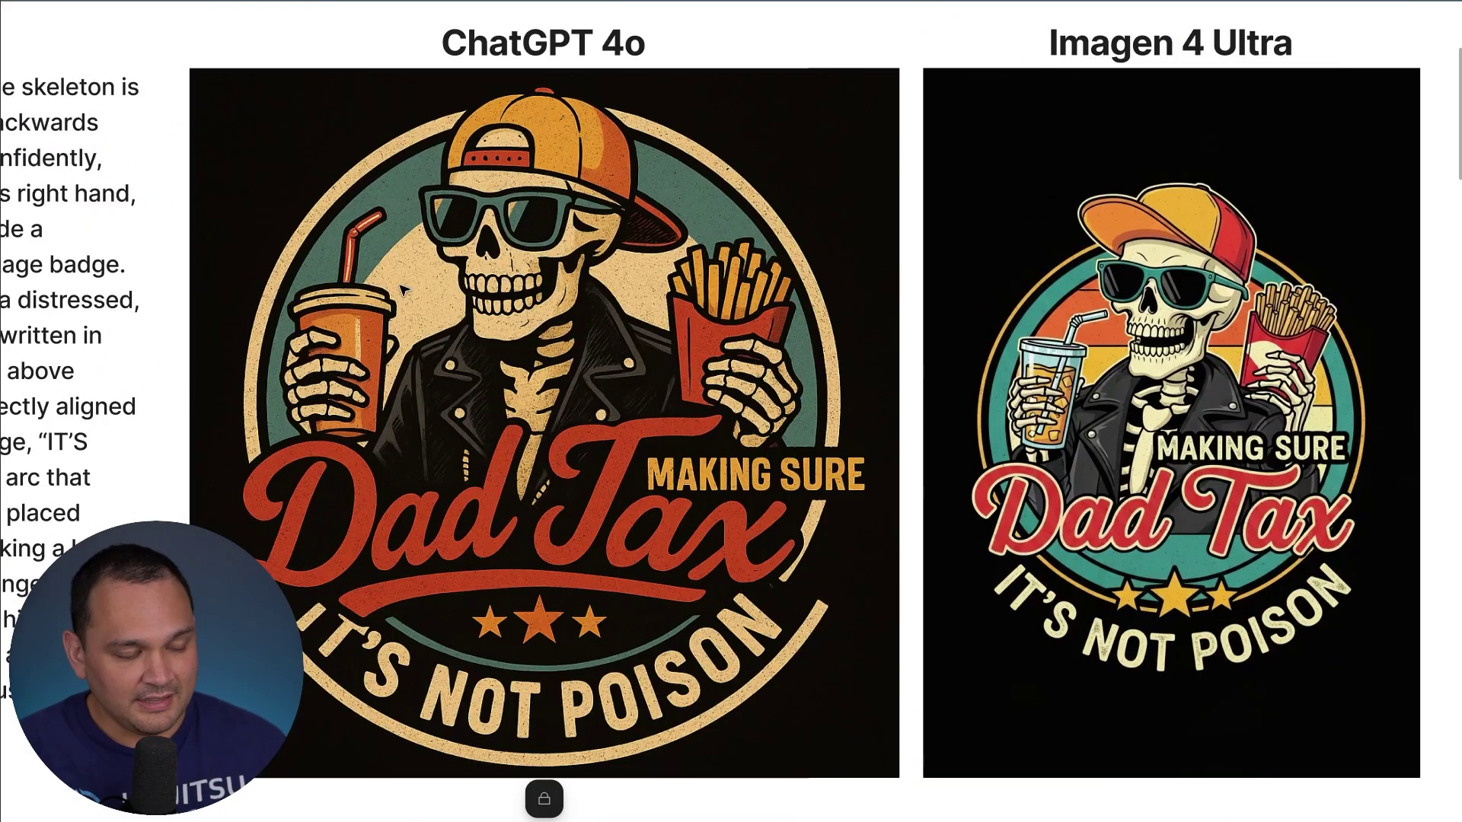